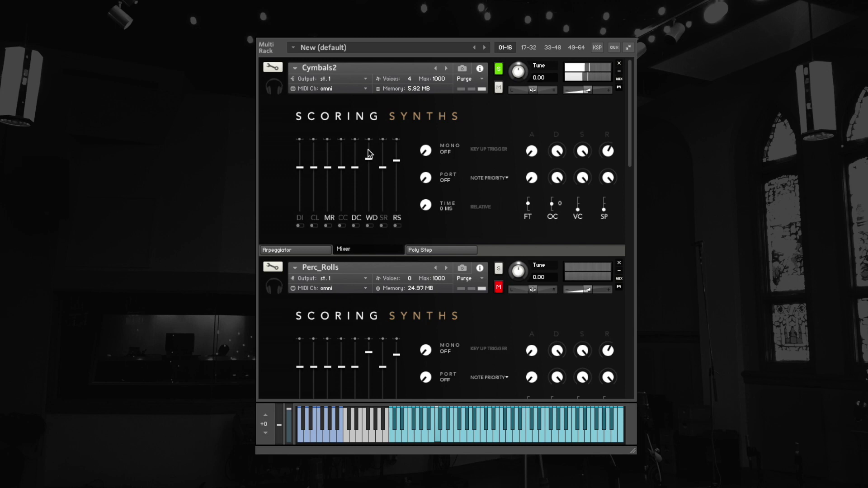
Step: Solo Perc_Rolls and switch off its MR, WD and RS mixer channels, leaving only DI active
scroll(445, 181, down, 3)
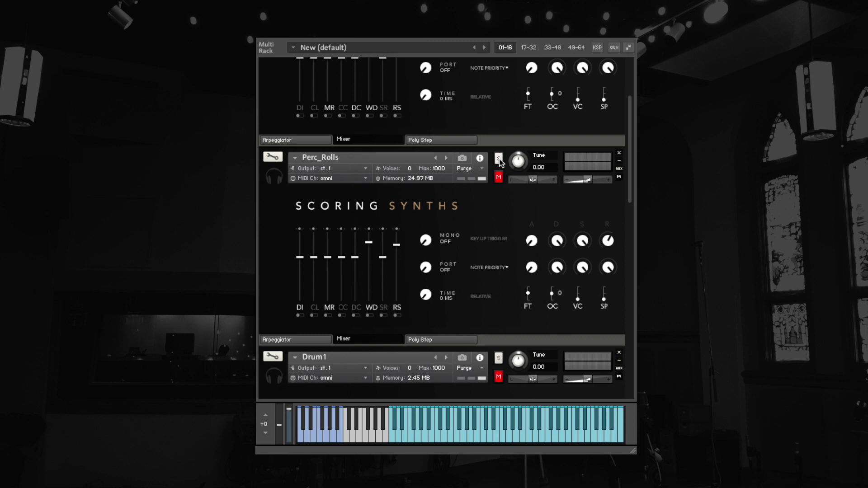
click(499, 159)
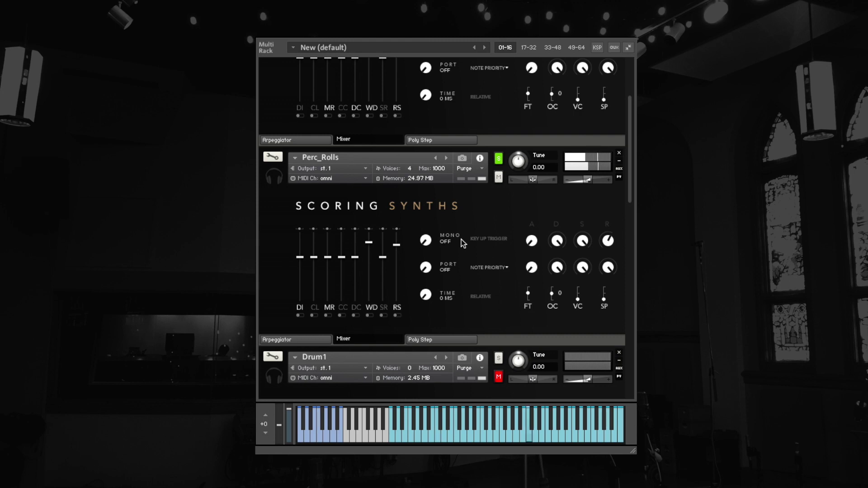
click(330, 307)
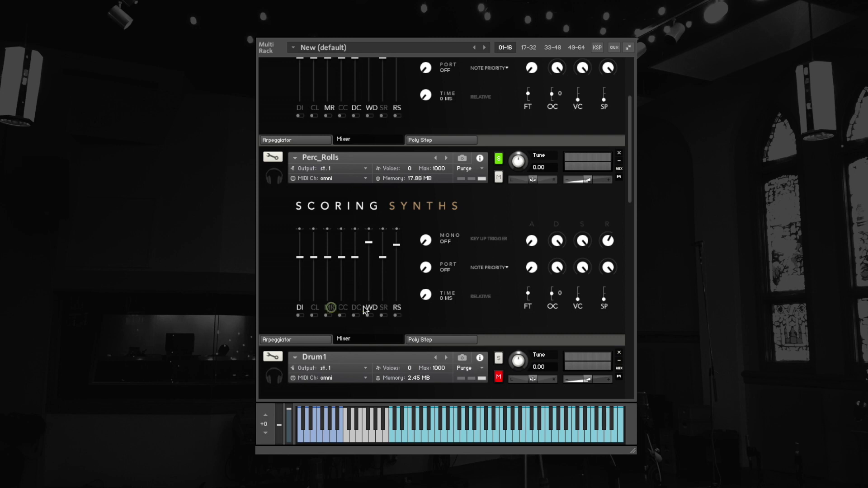
click(371, 307)
click(396, 307)
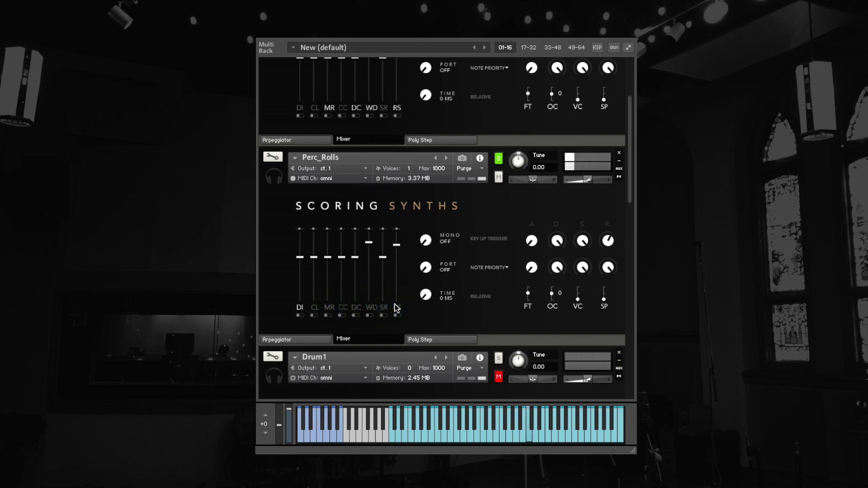
Step: Switch the RS, WD and MR channels of Perc_Rolls back on alongside DI
click(396, 307)
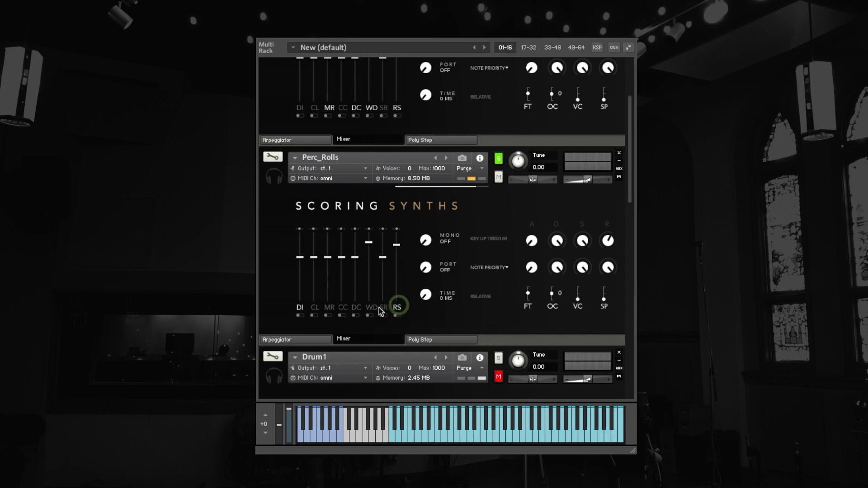
click(371, 307)
click(329, 307)
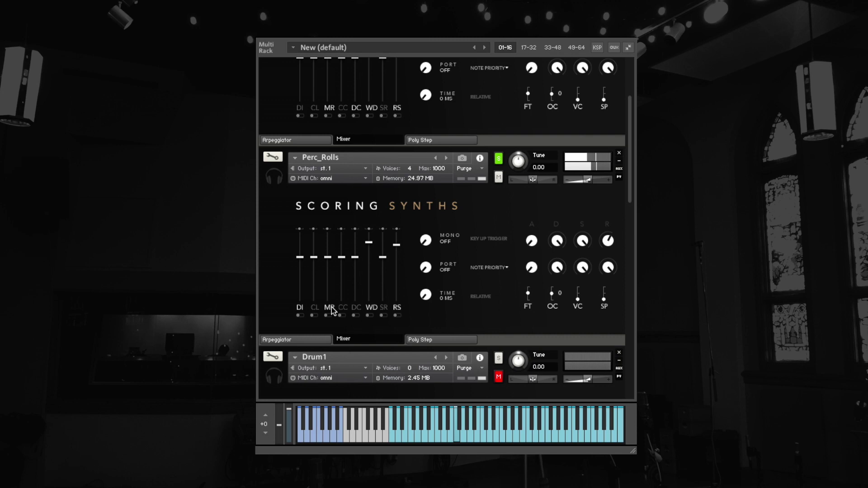
Step: Solo Drum1 and add its MR, DC, WD and RS mixer channels to the DI signal
scroll(488, 255, down, 3)
click(498, 209)
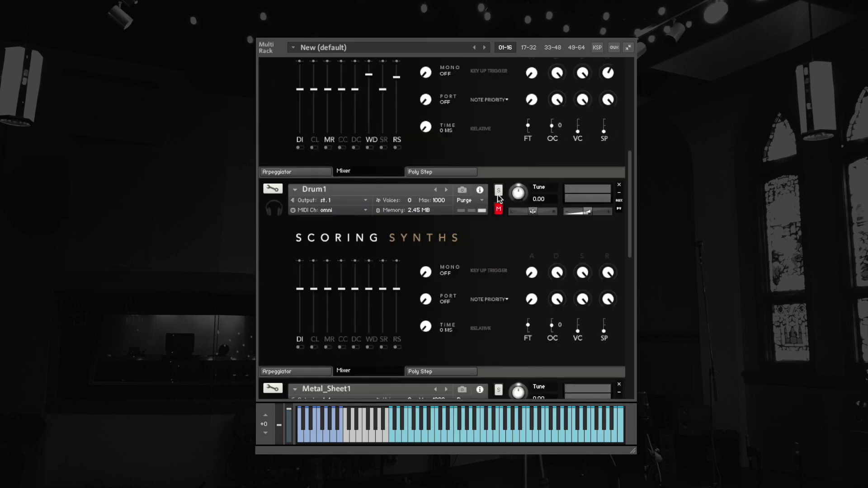
click(498, 189)
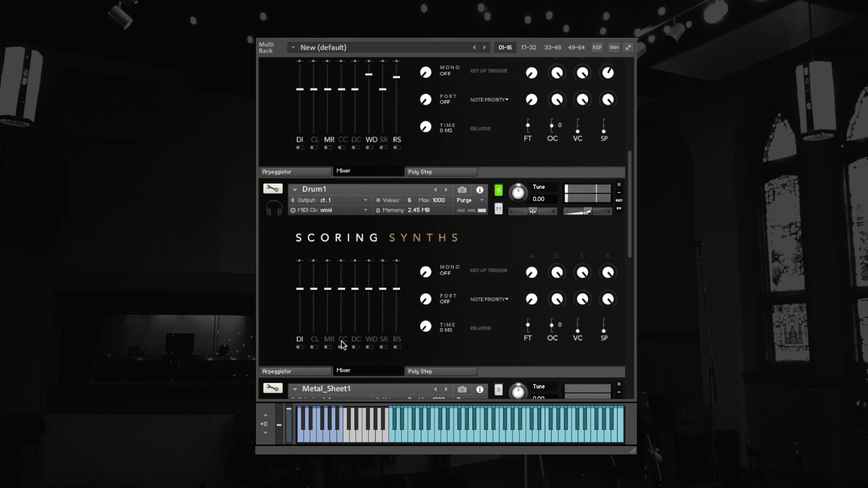
click(324, 345)
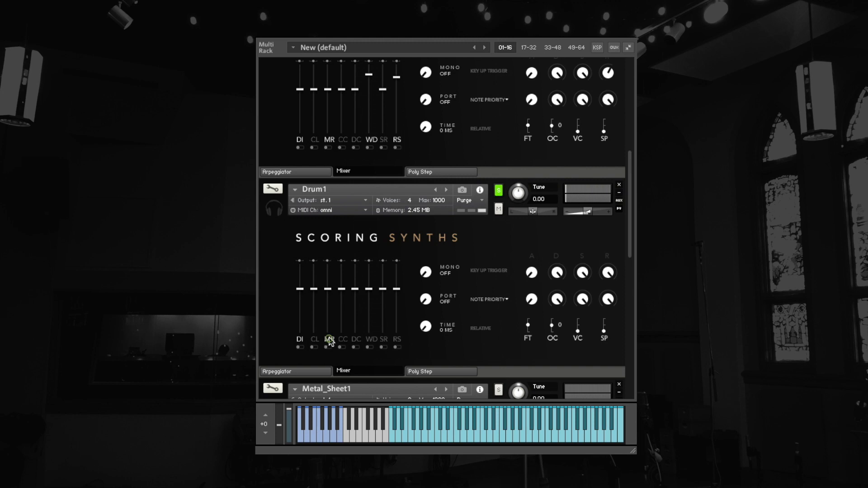
click(357, 342)
click(396, 342)
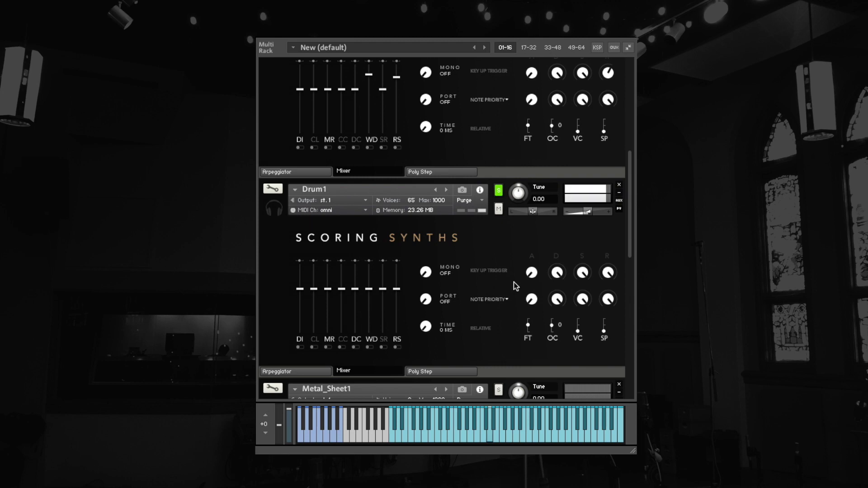
Step: Solo Metal_Sheet1 and switch off its RS and MR channels, turning on DI as the only active one
scroll(511, 280, down, 3)
scroll(507, 277, down, 5)
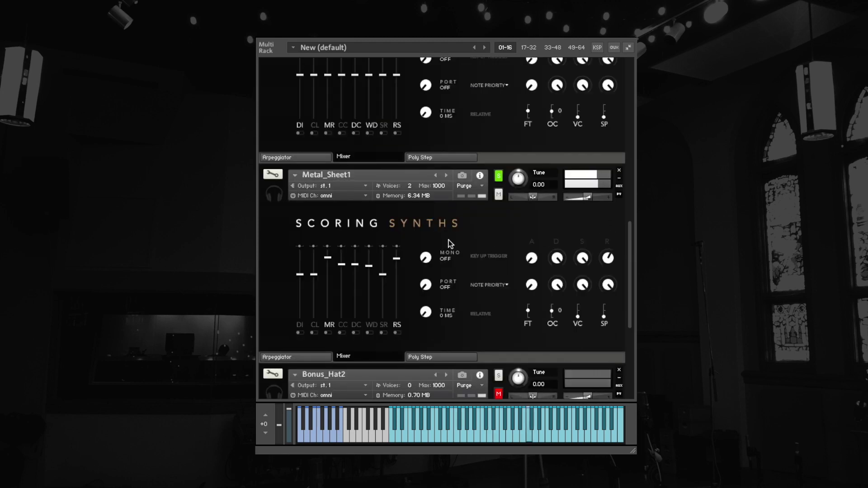
click(396, 325)
click(335, 326)
click(301, 326)
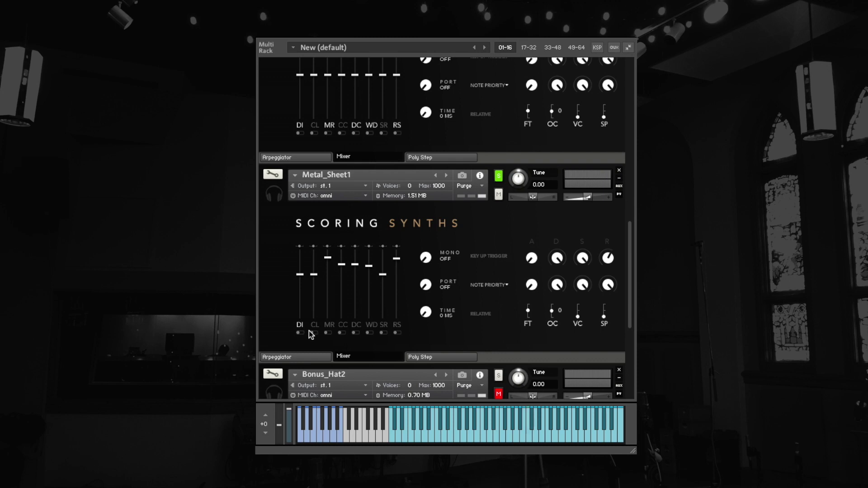
Step: Switch off DI on Metal_Sheet1 and turn on its MR, WD and RS channels
click(306, 328)
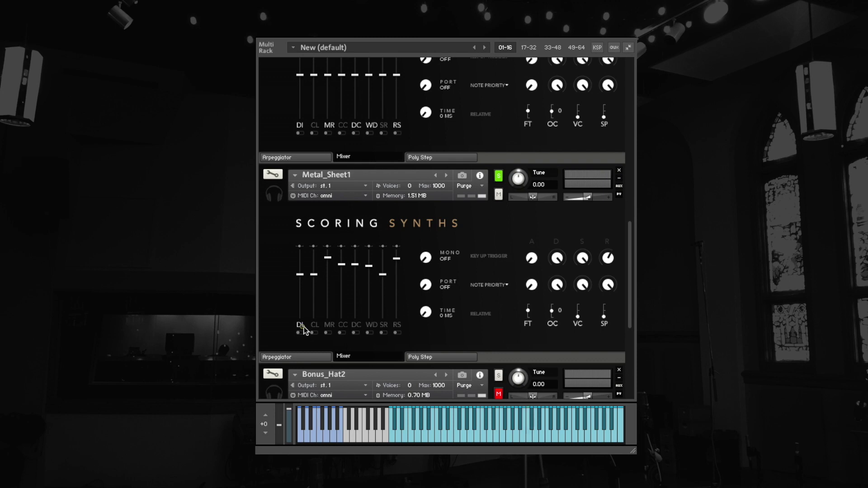
click(331, 326)
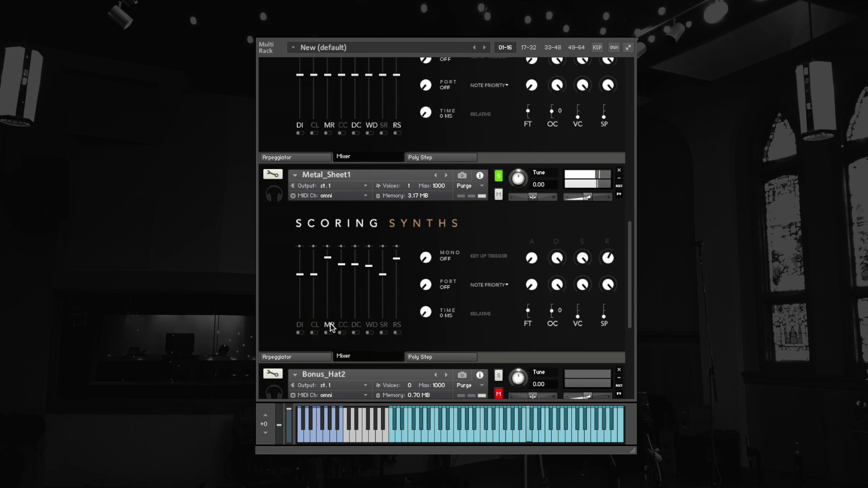
click(373, 324)
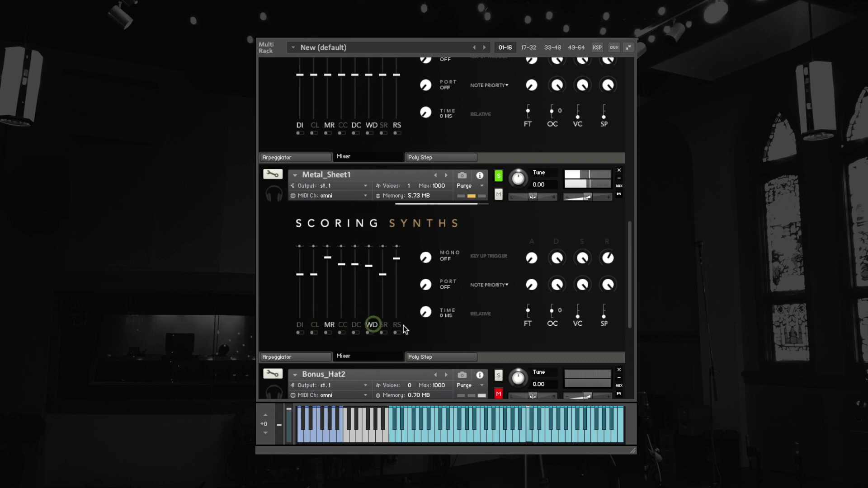
click(396, 326)
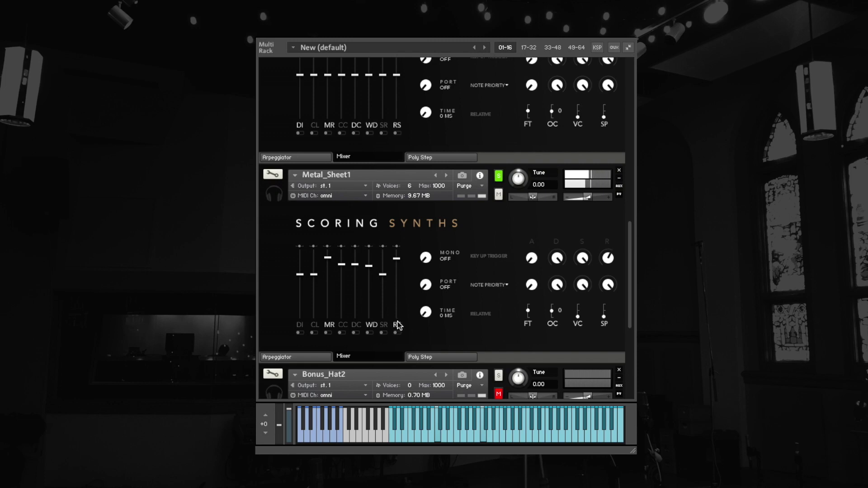
Step: Switch off RS, WD and MR on Metal_Sheet1 and return to the DI channel alone
click(397, 325)
click(373, 325)
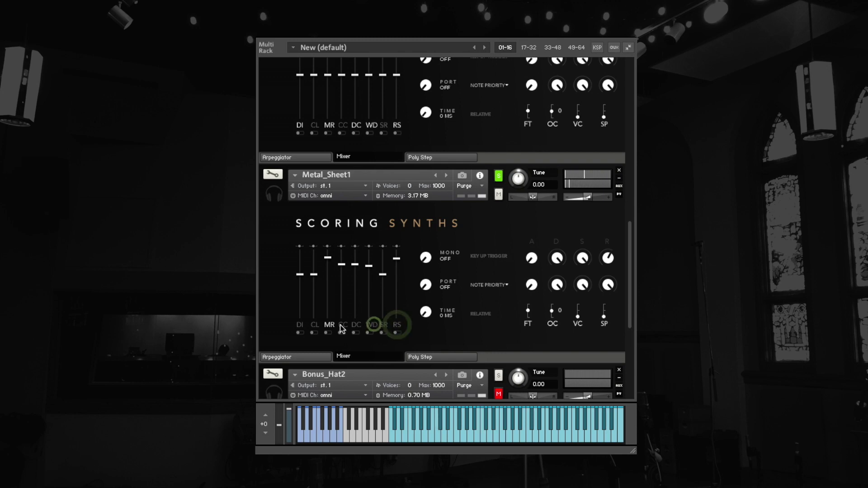
click(331, 325)
click(299, 326)
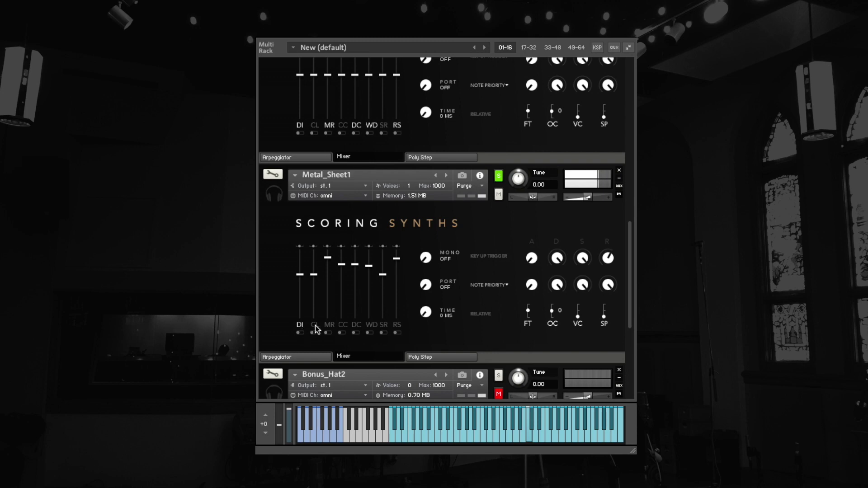
Step: Turn on the Metal_Sheet1 arpeggiator with a rate of 1/8T and a release of 30%
click(290, 356)
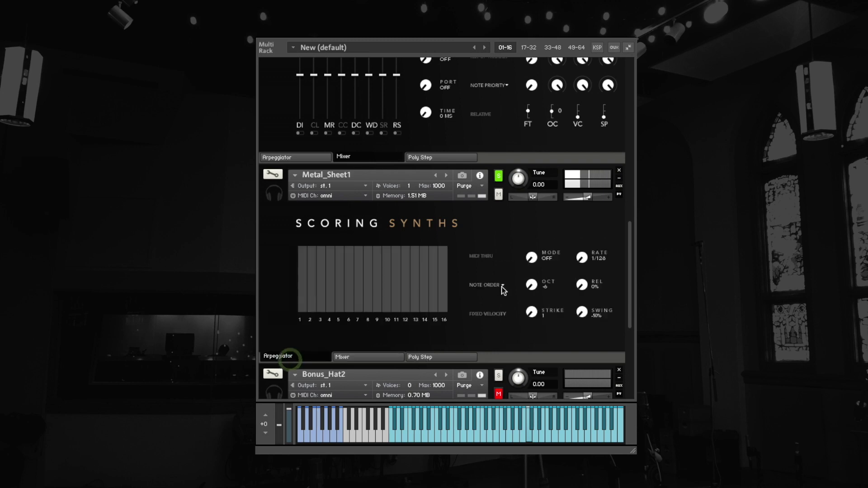
drag(550, 260, 564, 262)
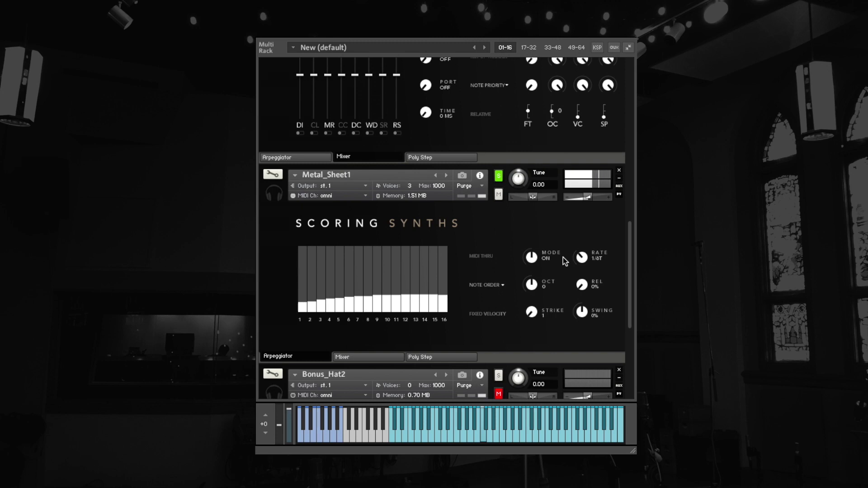
drag(583, 261, 584, 259)
drag(582, 286, 584, 260)
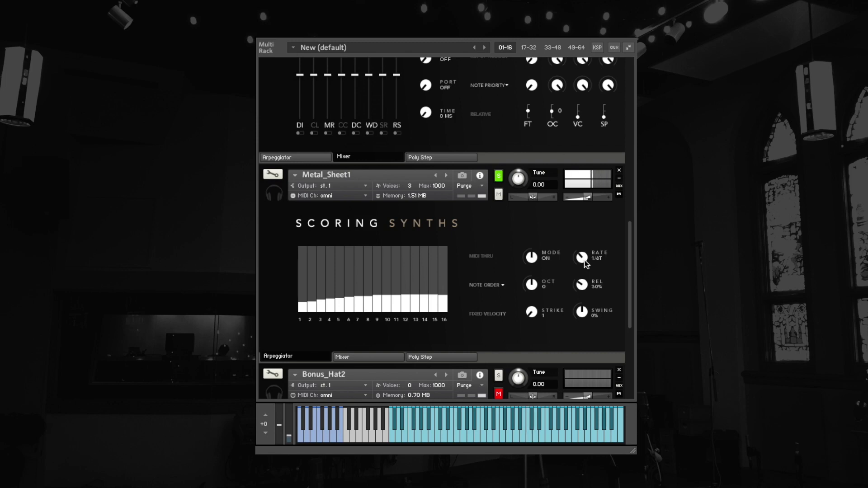
Step: Turn off the solo on Drum1 so the other instruments in the rack are heard again
scroll(465, 219, up, 3)
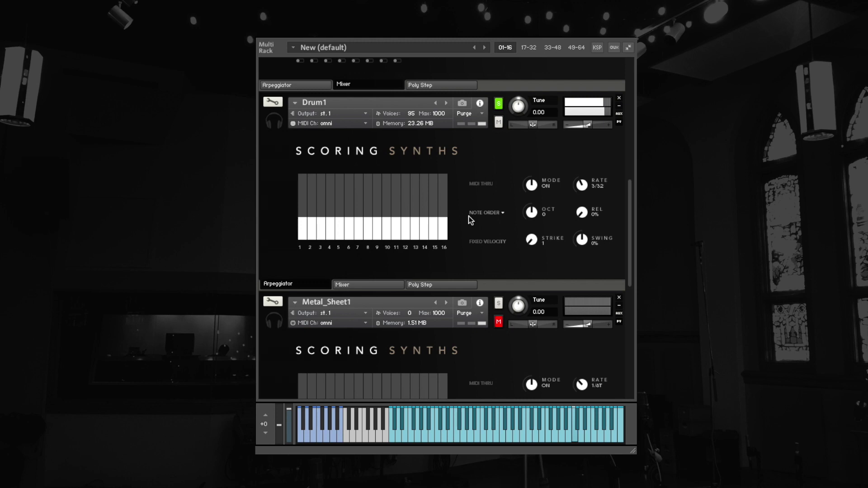
click(499, 105)
scroll(466, 219, up, 5)
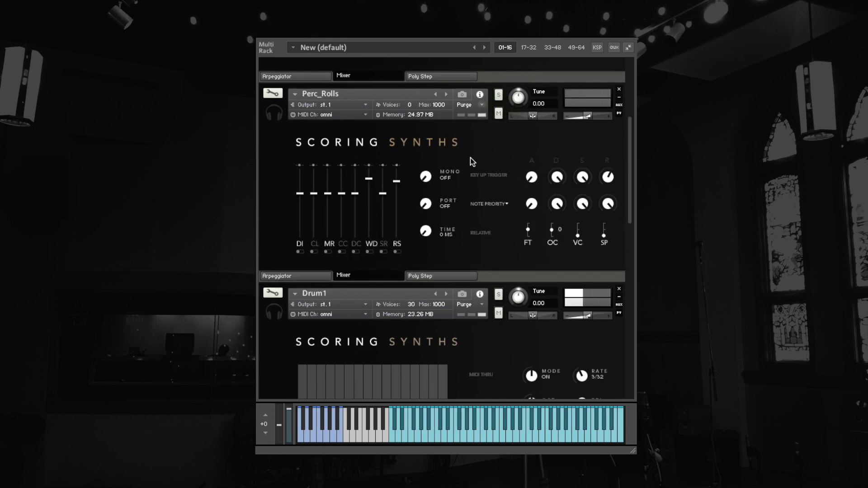
scroll(465, 181, up, 5)
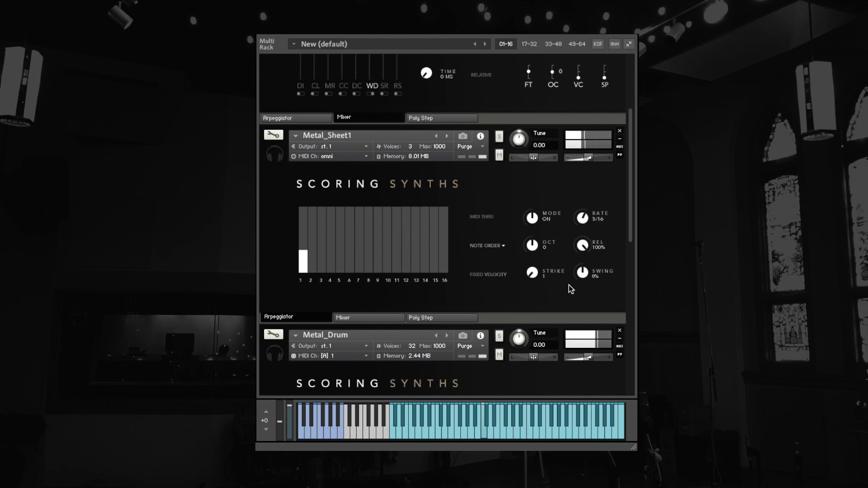
Step: Try a high velocity on Metal_Sheet1's first arpeggiator step, set it low, and raise the first step of Metal_Drum
drag(304, 253, 305, 225)
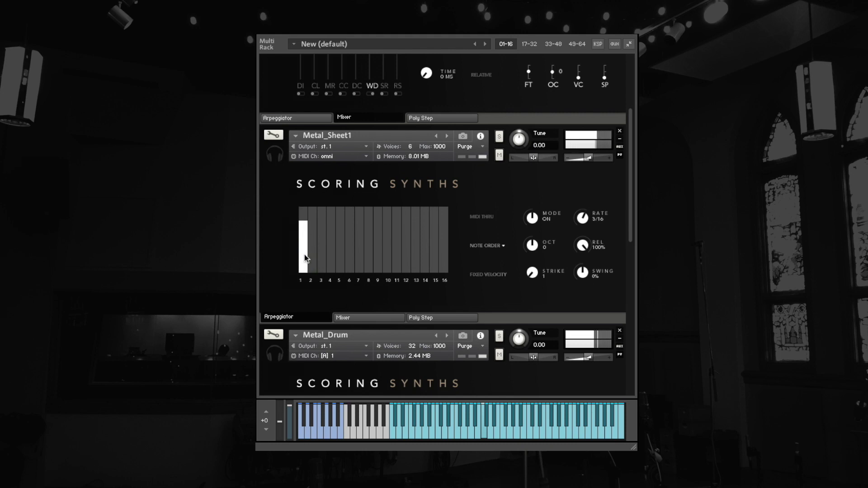
click(302, 265)
scroll(368, 265, down, 3)
scroll(390, 293, down, 3)
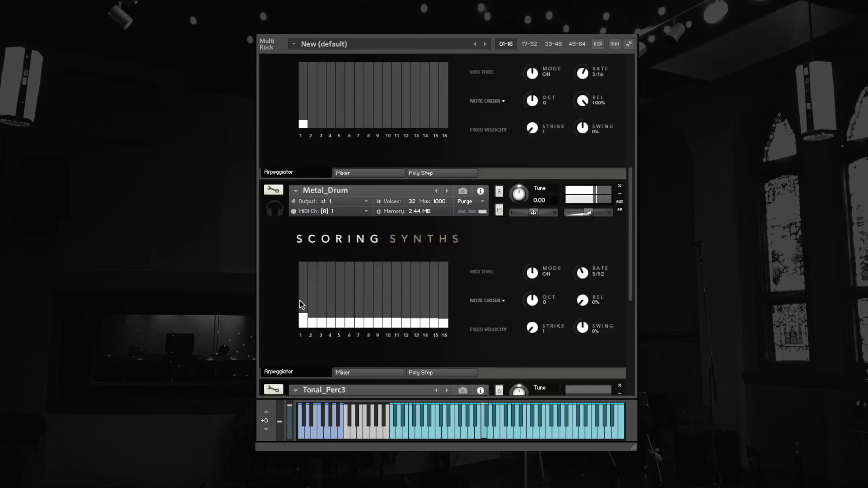
click(303, 287)
Step: Solo Bonus_Hat1 and raise its tuning to -12.00
scroll(500, 86, up, 10)
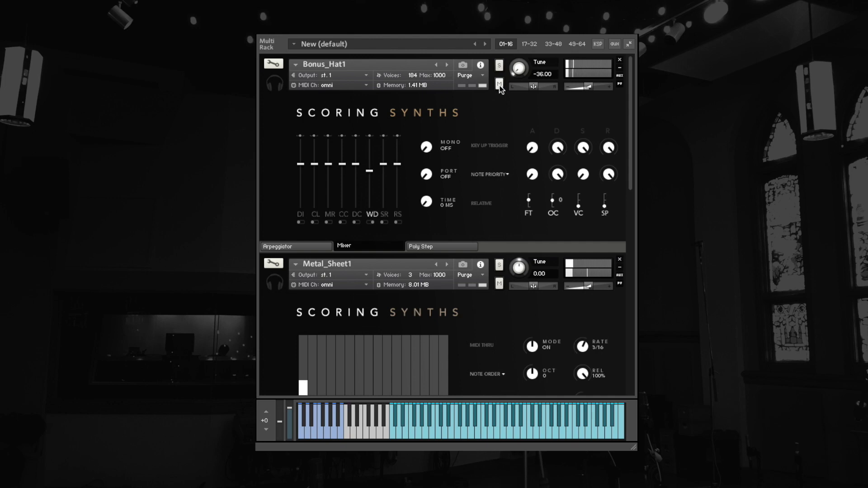
click(499, 65)
drag(518, 77, 520, 70)
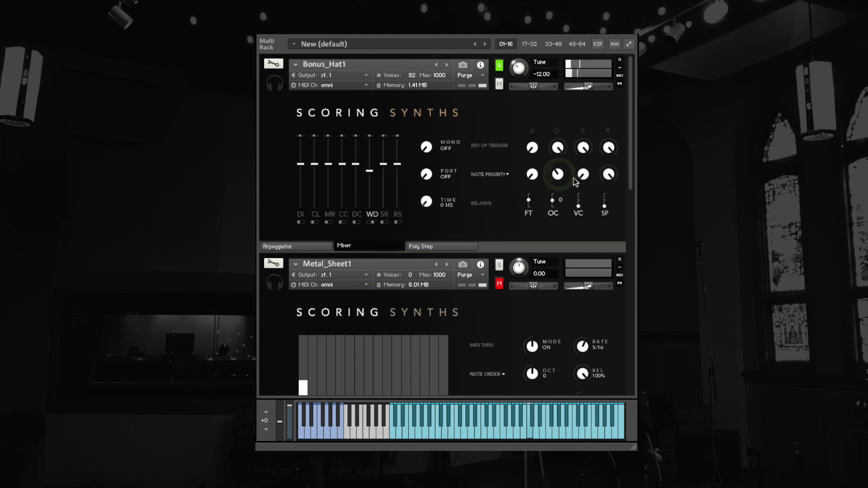
Step: Switch on the DI channel of Bonus_Hat1 and raise its tuning further
click(301, 215)
drag(519, 68, 519, 57)
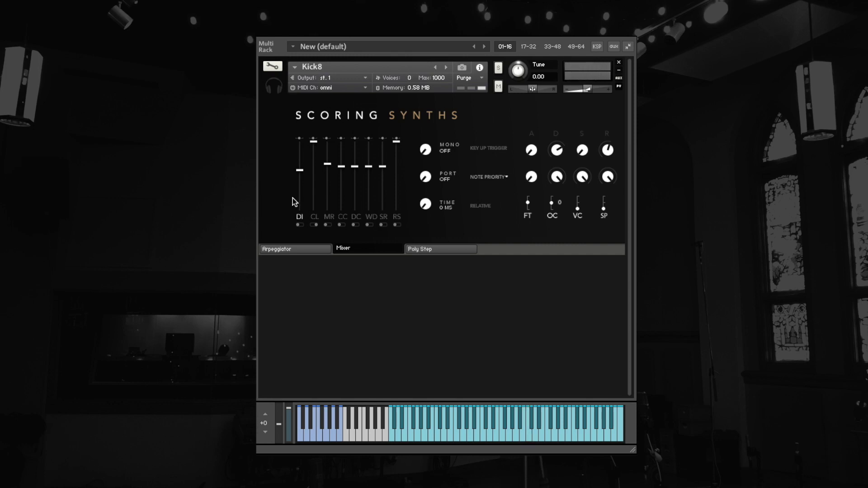
Step: Audition Kick8's CL channel in place of DI, and switch to MR alone with its fader raised near maximum
click(299, 217)
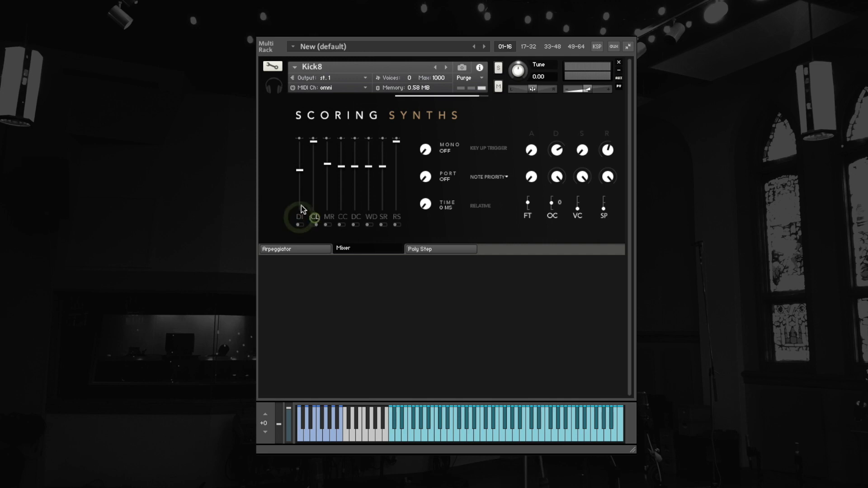
click(314, 218)
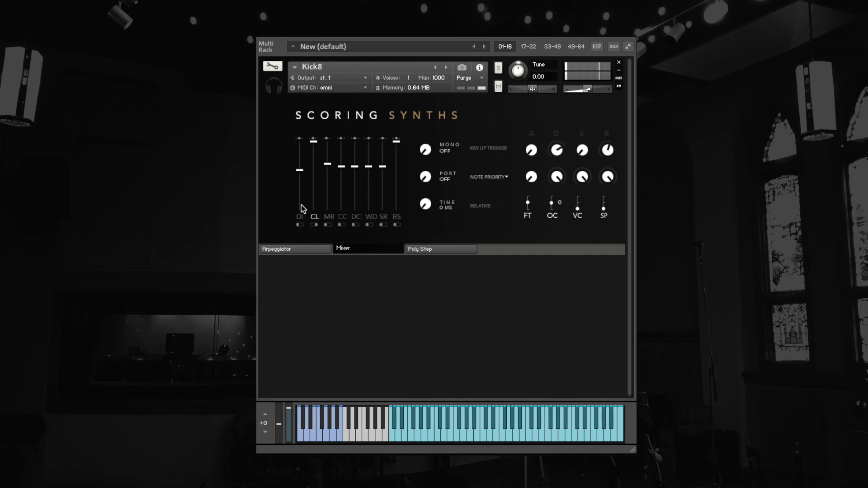
click(316, 219)
click(329, 220)
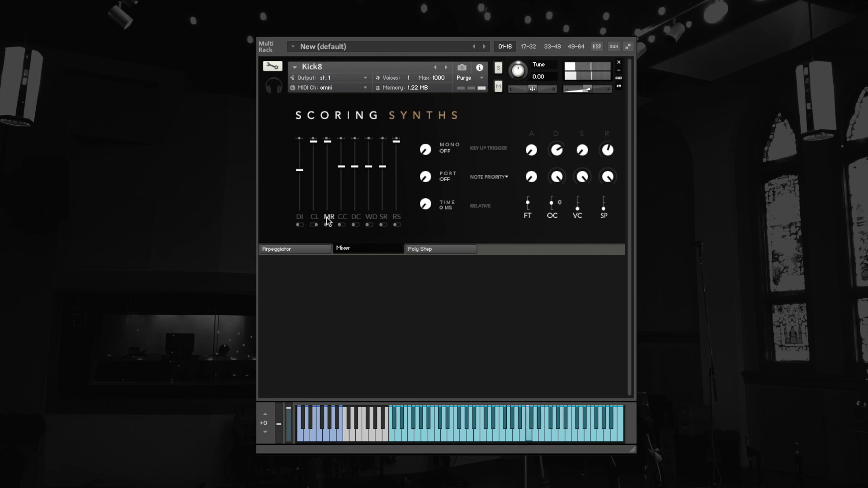
Step: Audition Kick8's RS channel in place of MR, and return to the DI channel alone
click(328, 218)
click(397, 219)
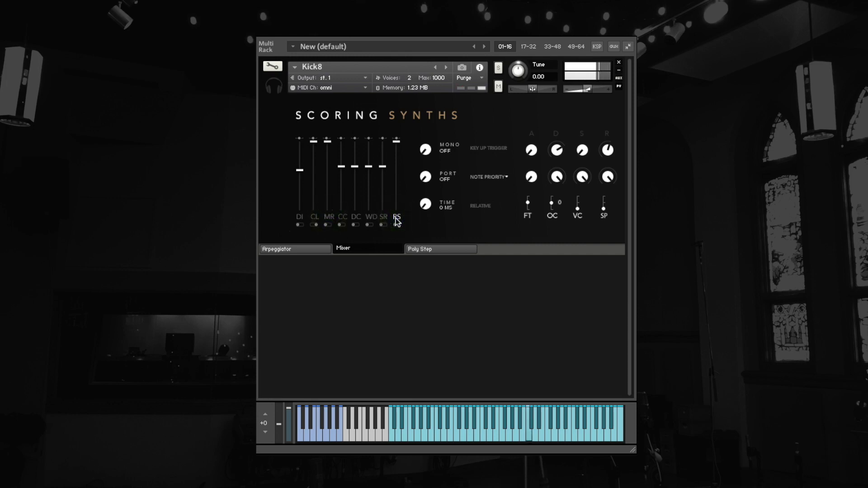
click(396, 219)
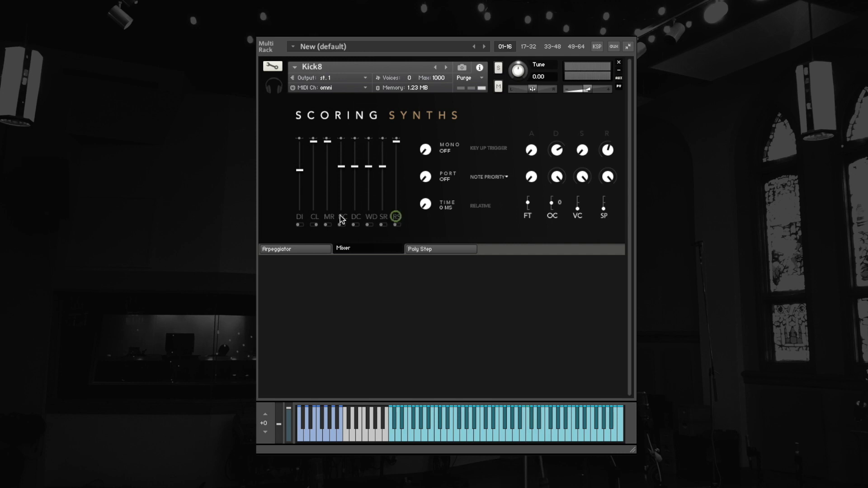
click(296, 218)
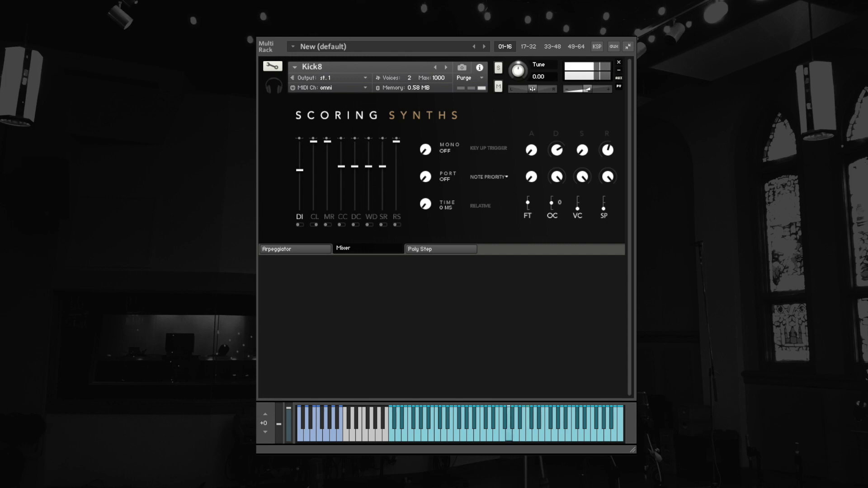
Step: Audition Kick8's CL channel alone in place of DI, and switch from CL to the MR channel
click(299, 217)
click(313, 218)
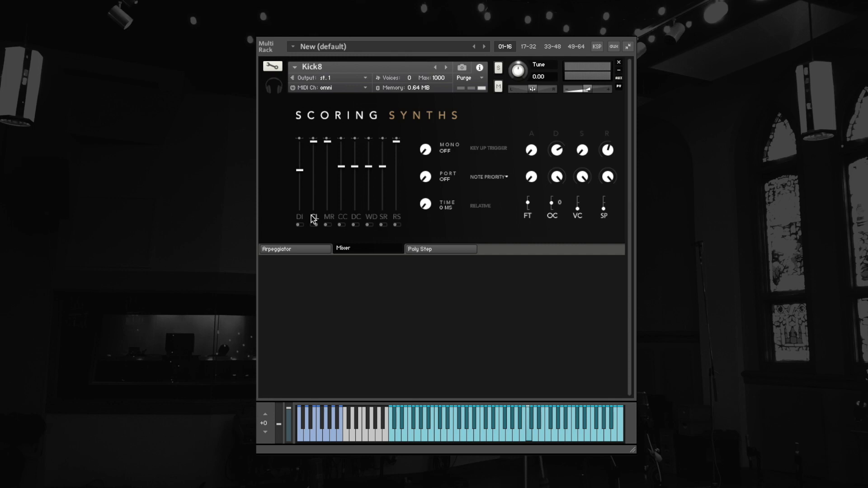
click(314, 217)
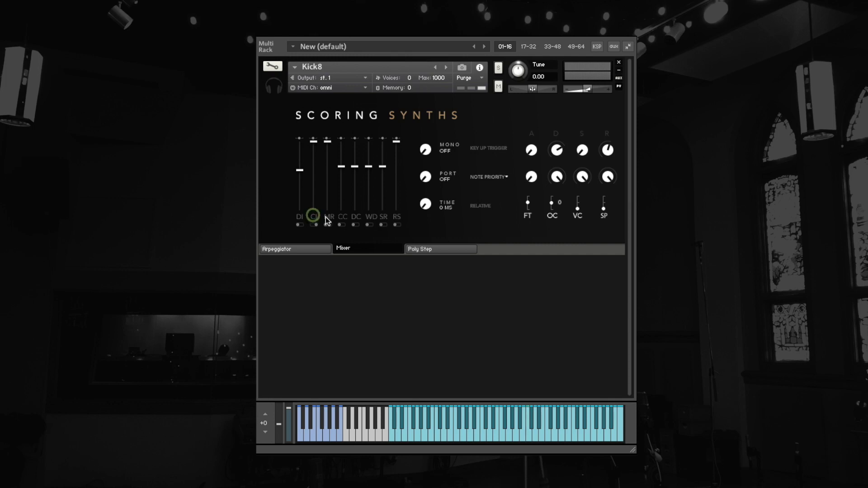
click(328, 219)
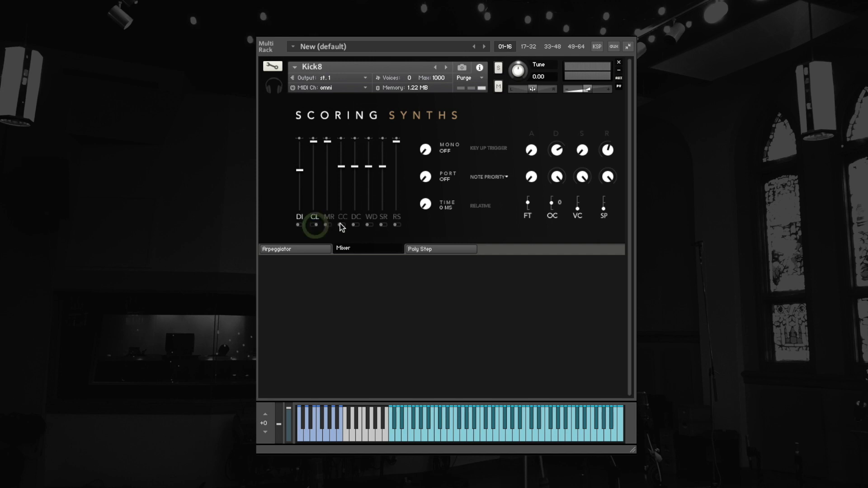
Step: Compare Kick8's CL and MR channels in turn layered with DI, toggling the small switch beneath each of them
click(315, 224)
click(313, 217)
click(329, 218)
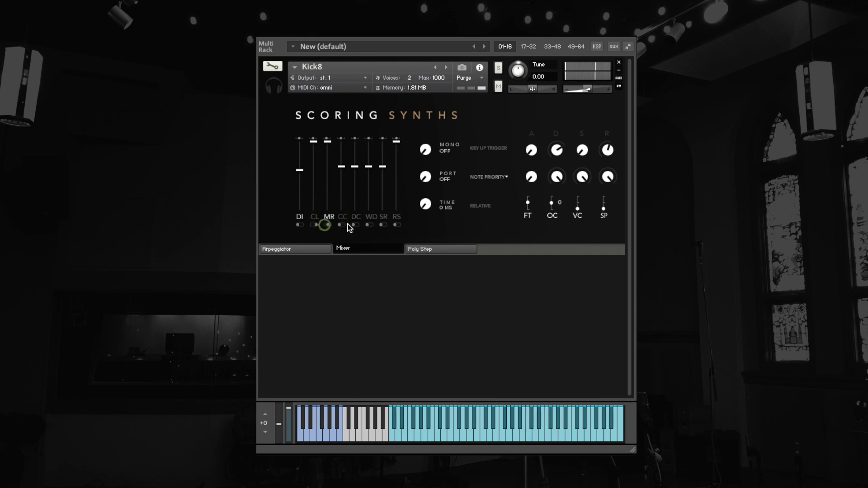
click(324, 226)
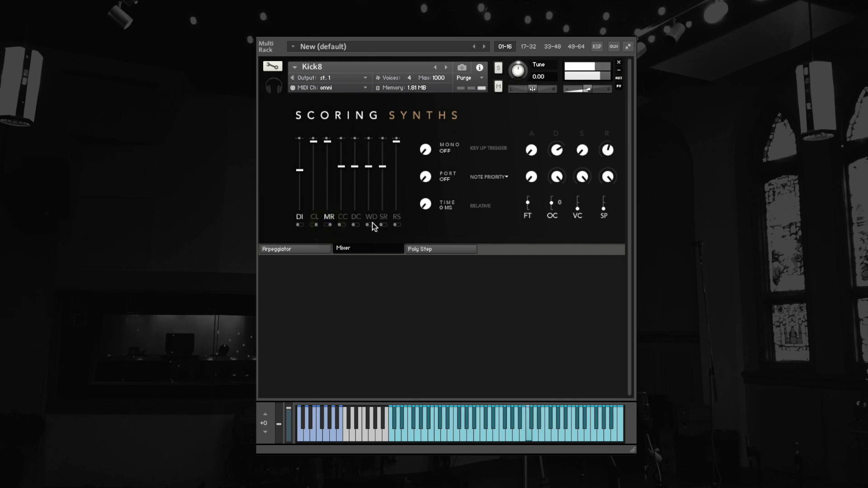
click(329, 225)
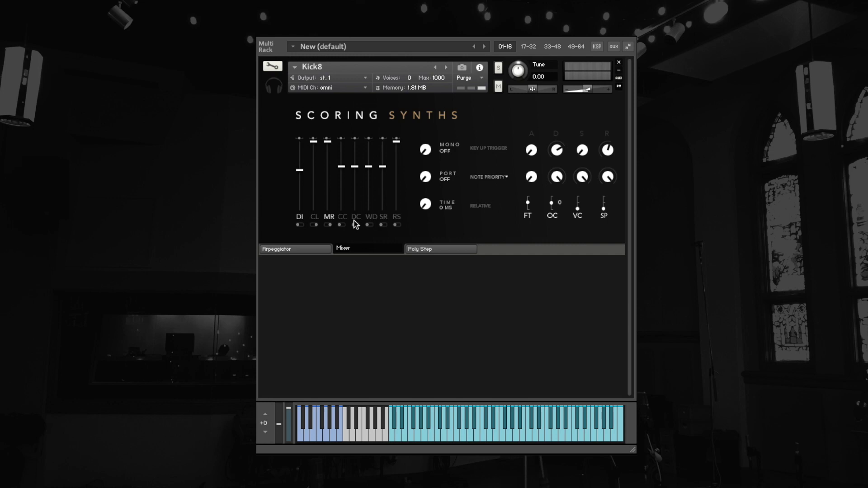
Step: Audition Kick8's MR and CL channels separately without DI, and combine DI with CL
click(299, 220)
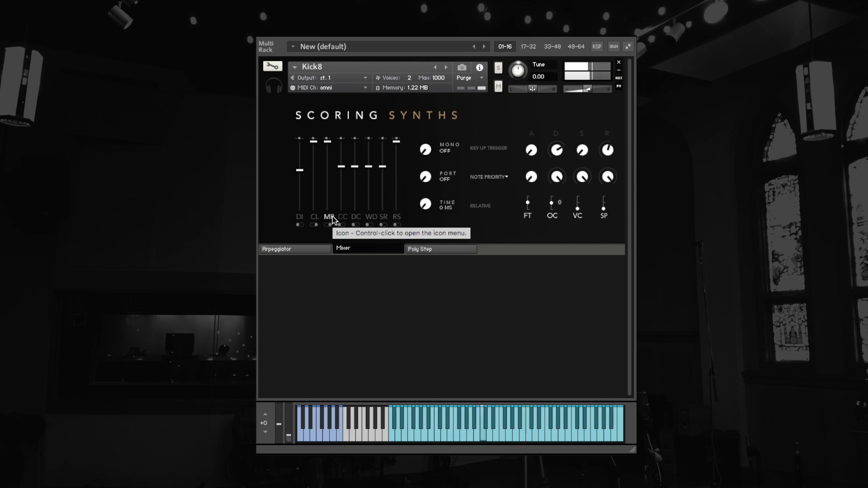
click(330, 217)
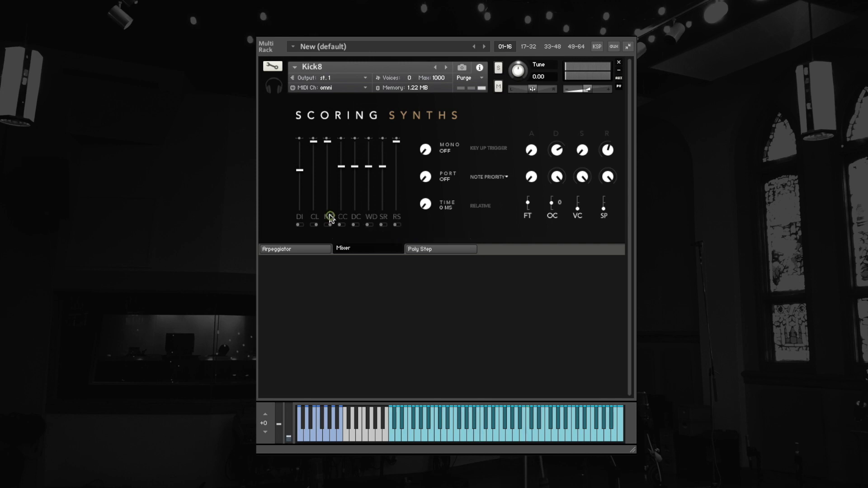
click(314, 217)
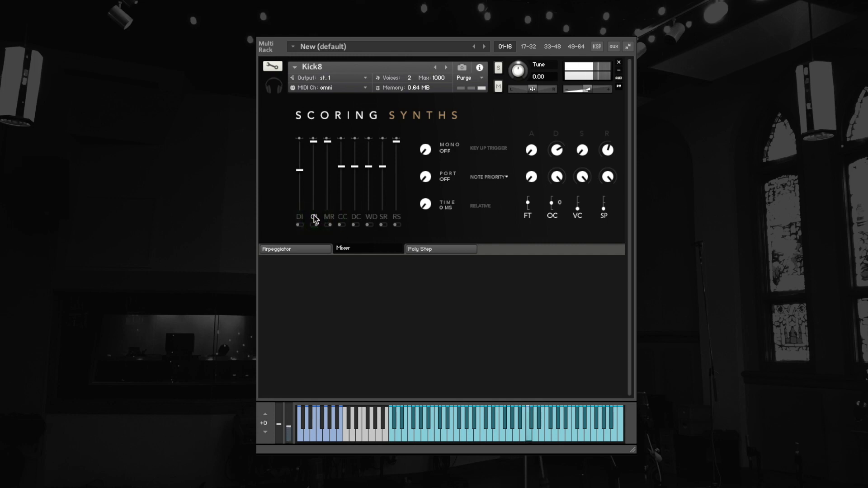
click(314, 217)
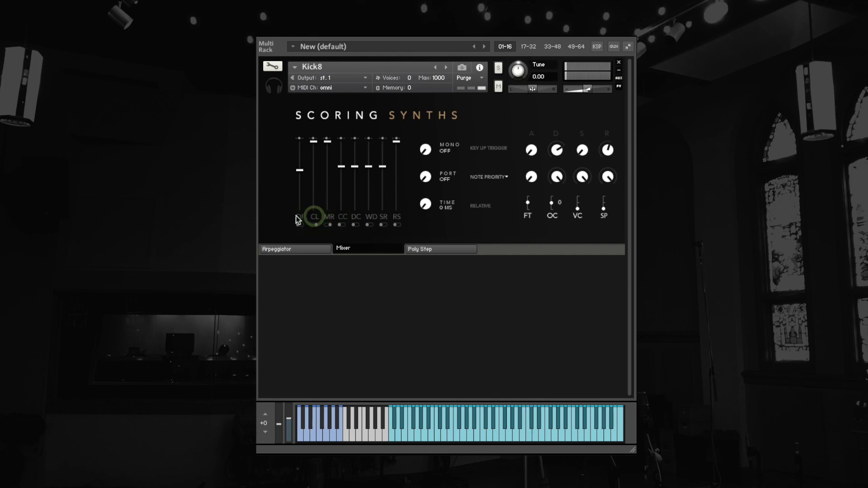
click(298, 219)
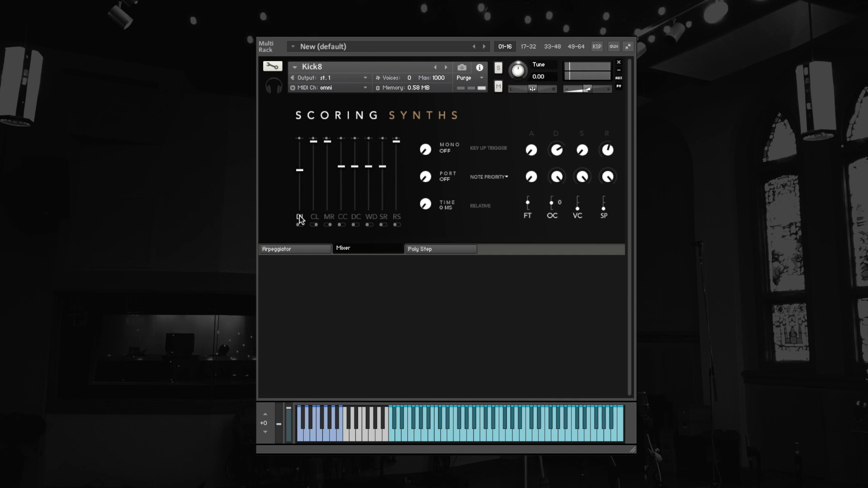
click(315, 218)
Step: Shift the on-screen keyboard up to +3 and trigger Kick8's red keyswitches from the low end upward
click(265, 414)
click(265, 414)
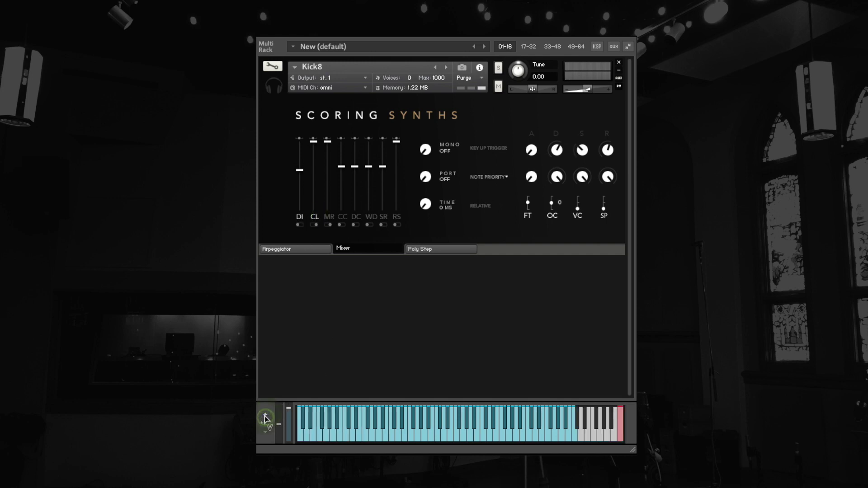
click(265, 414)
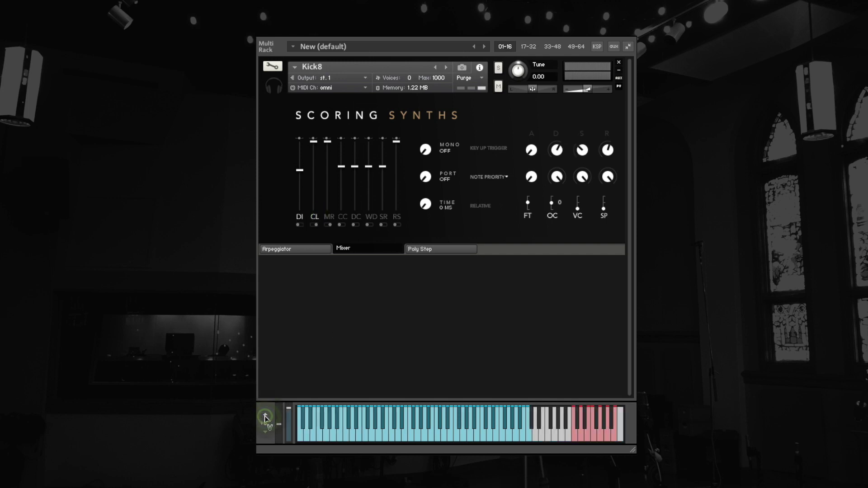
click(581, 438)
click(578, 437)
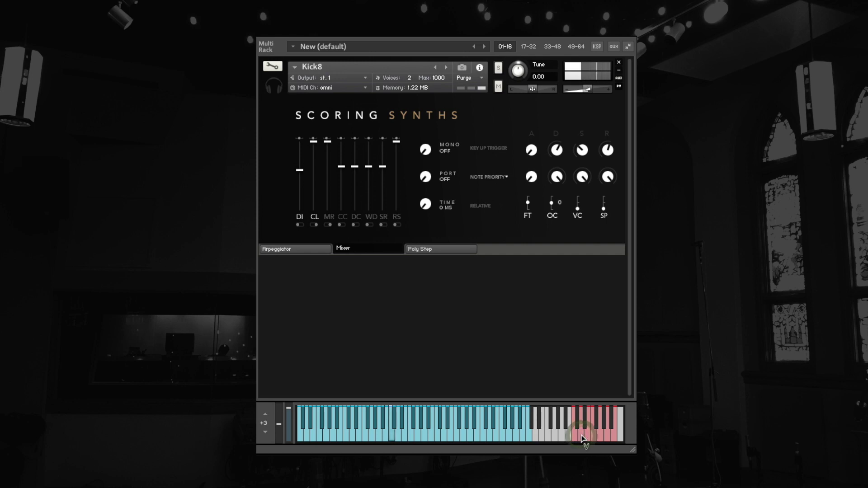
click(583, 438)
click(589, 438)
click(591, 437)
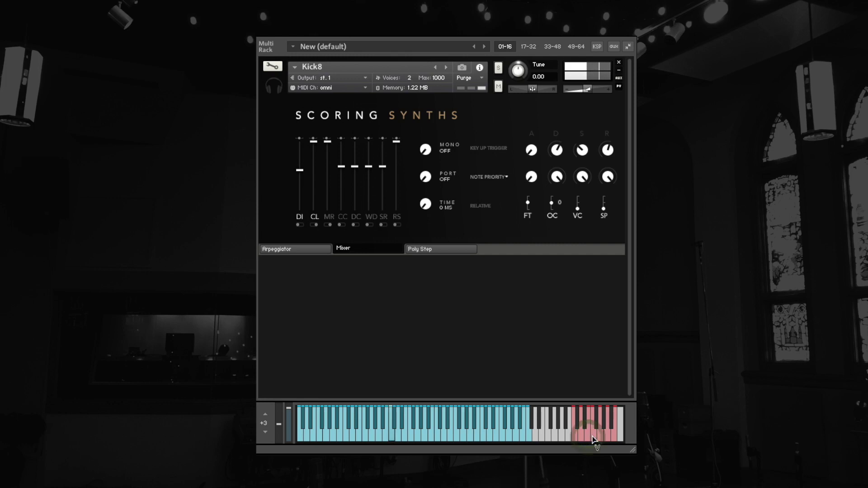
click(594, 439)
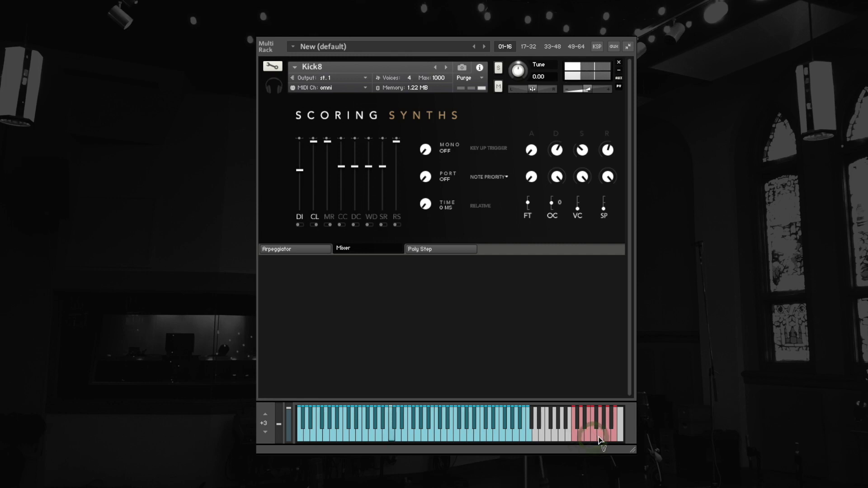
click(600, 438)
click(605, 438)
click(606, 438)
Step: Switch back and forth between the lower red keyswitches to compare their effect on Kick8
click(582, 437)
click(578, 437)
click(582, 437)
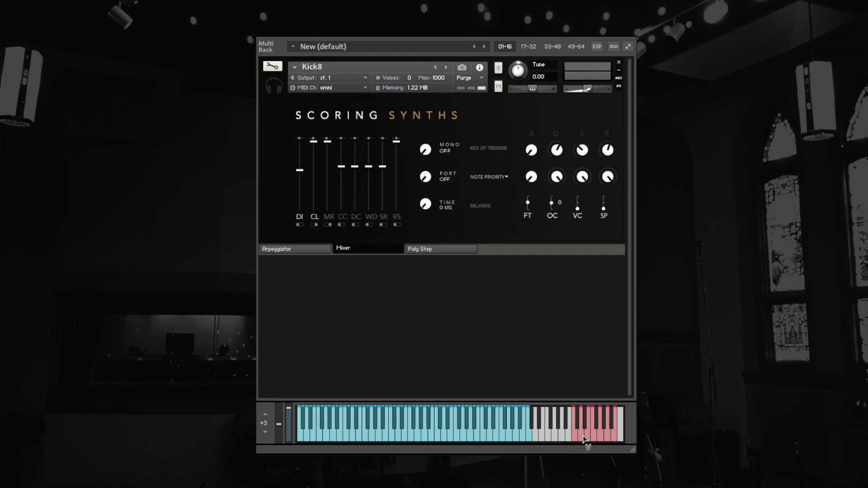
click(582, 439)
click(583, 439)
click(587, 440)
click(588, 439)
click(579, 440)
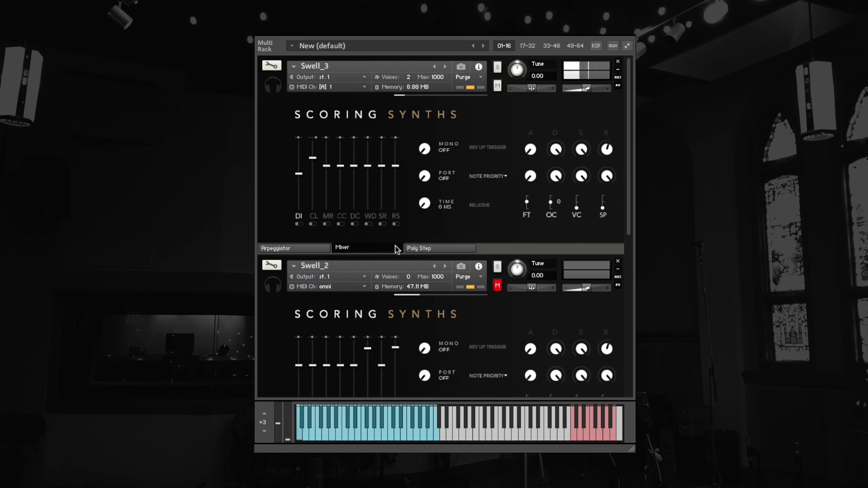
Step: Switch on the MR, WD and RS channels of Swell_3 alongside DI
click(329, 216)
click(370, 216)
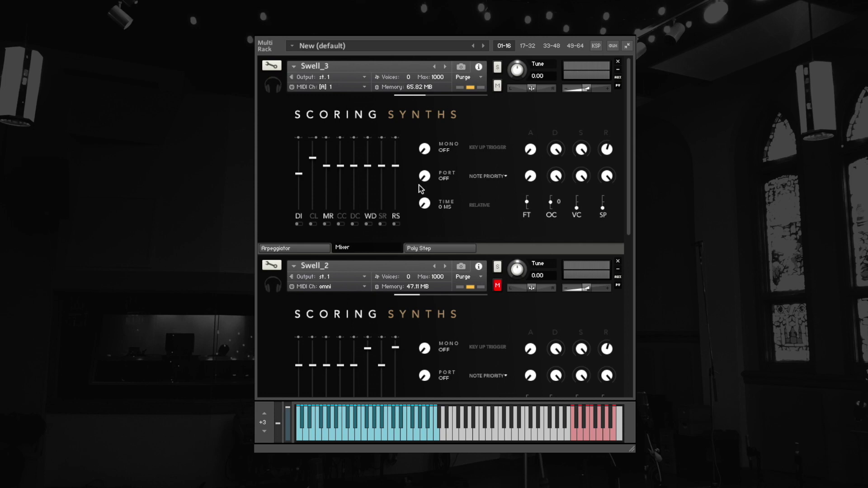
Step: Solo Swell_2, add its MR, DC, WD and RS channels and lower its DI fader slightly
click(498, 267)
scroll(396, 348, down, 3)
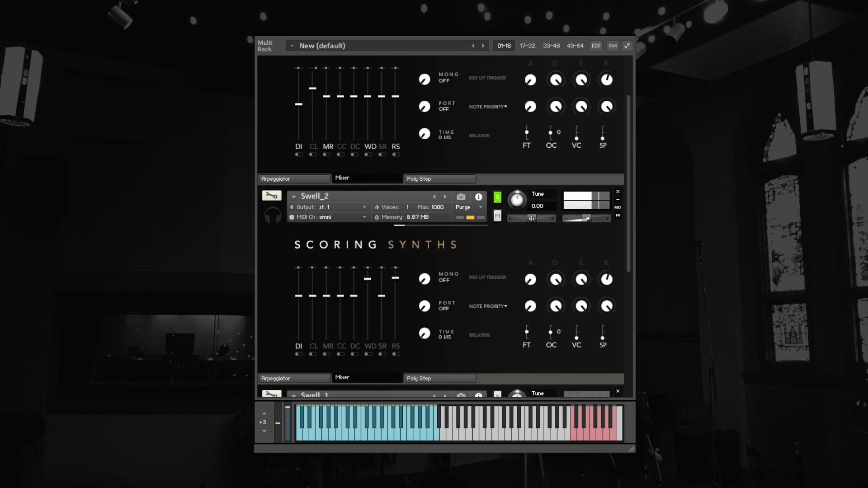
click(331, 347)
click(354, 348)
drag(297, 303, 297, 310)
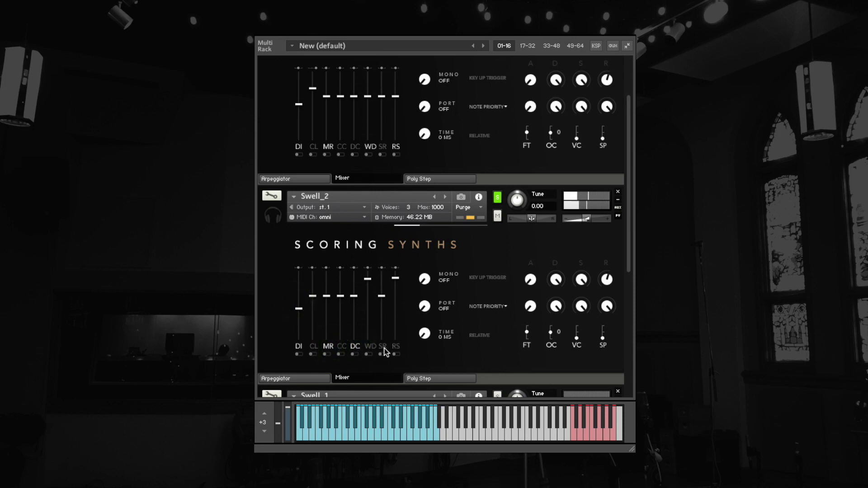
click(368, 346)
click(396, 347)
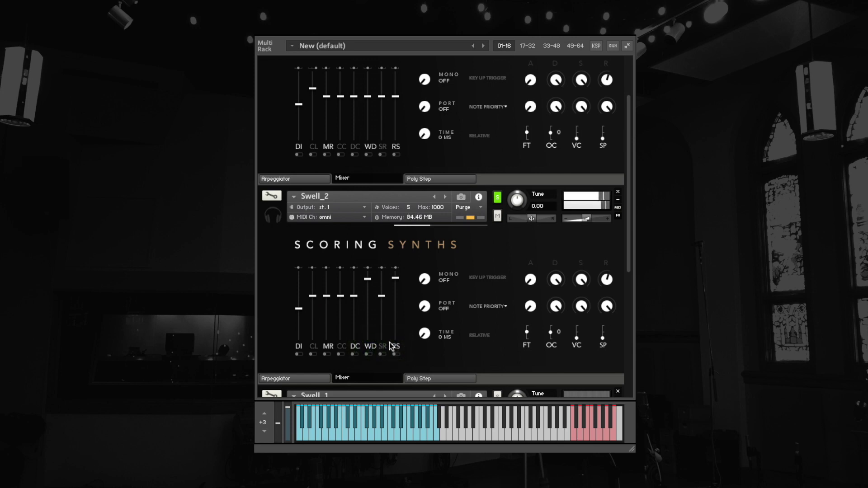
Step: Try the small switch beneath Swell_2's DI channel and raise the DI fader to just below the neighbouring faders
click(297, 354)
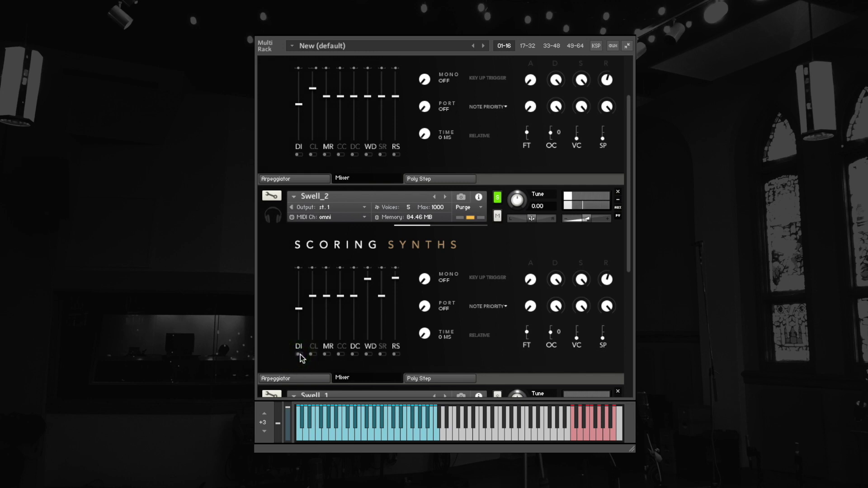
click(298, 355)
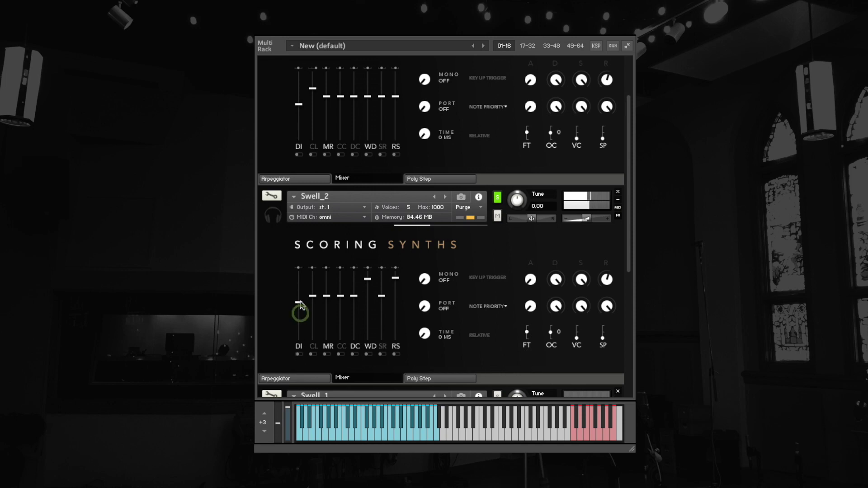
drag(300, 301, 300, 297)
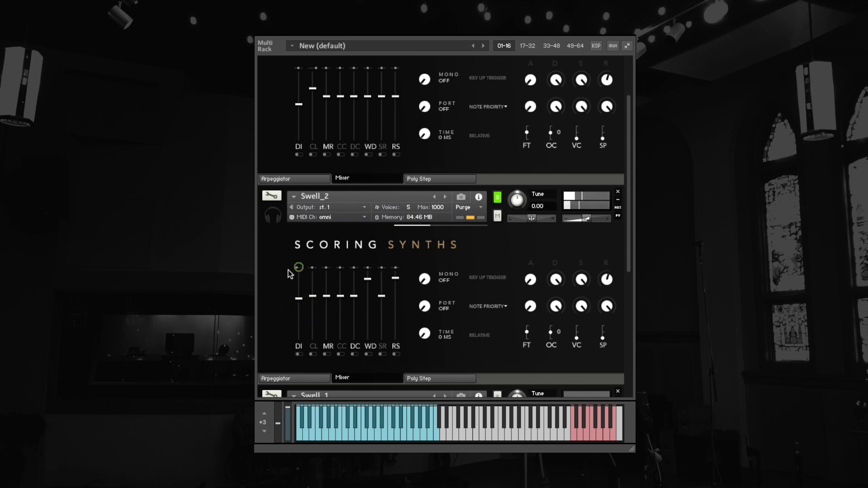
Step: Try panning Swell_2's DI channel left and its CL channel right with CL switched on
click(299, 267)
click(313, 268)
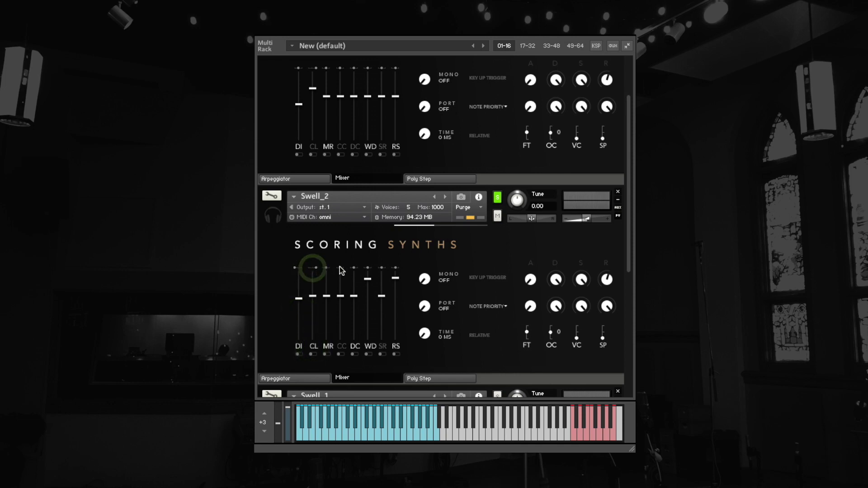
click(298, 353)
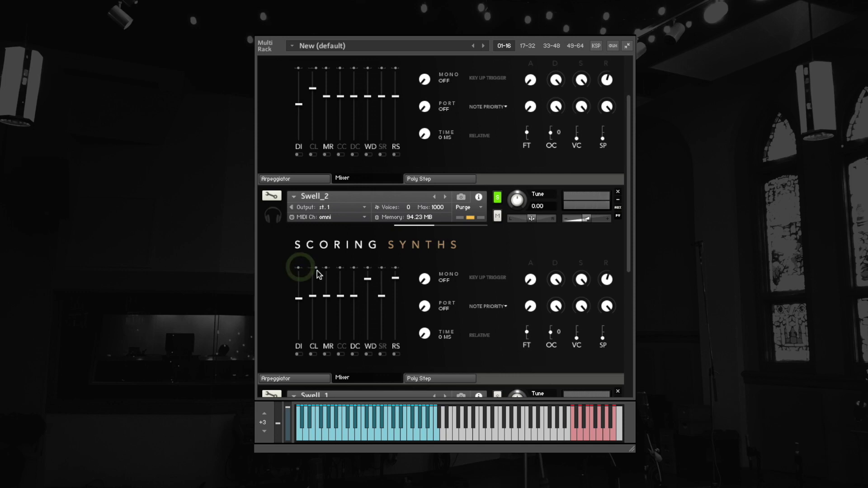
Step: Switch off Swell_2's CL, MR, DC and WD channels, leaving only DI and RS on
click(328, 347)
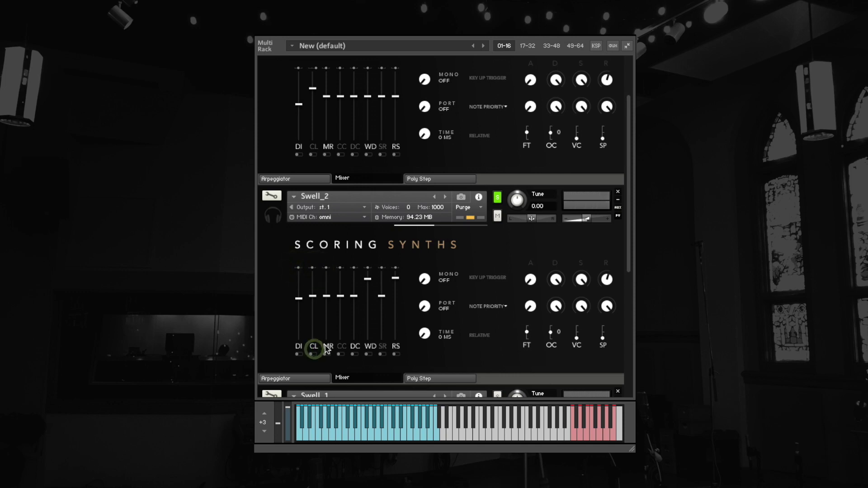
click(355, 346)
click(370, 346)
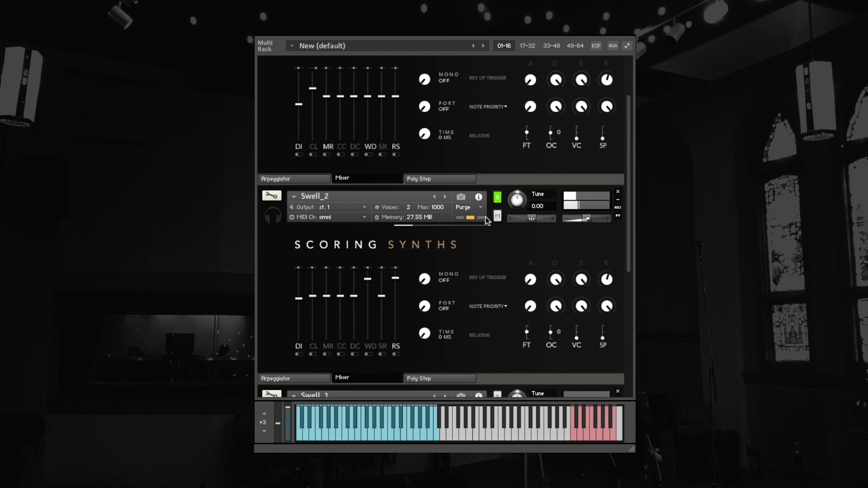
Step: Solo Swell_1 in place of Swell_2, replace its DI channel with MR and raise the MR fader
scroll(489, 226, down, 3)
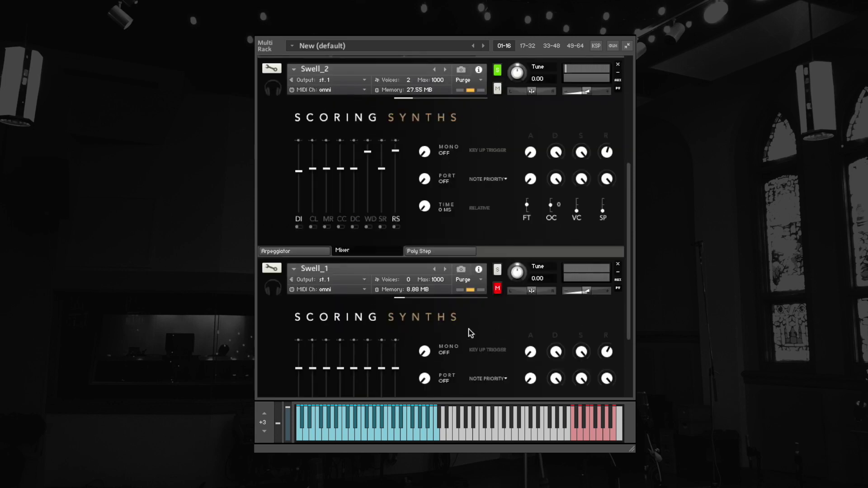
click(497, 270)
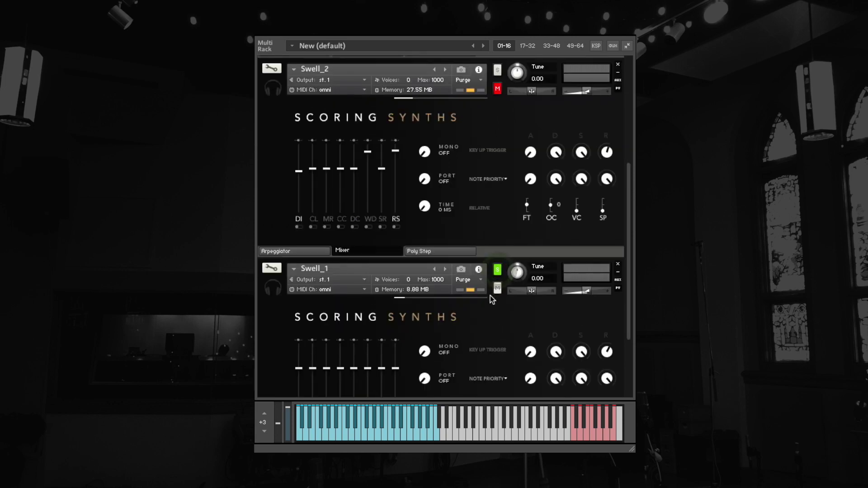
click(490, 295)
scroll(490, 296, down, 3)
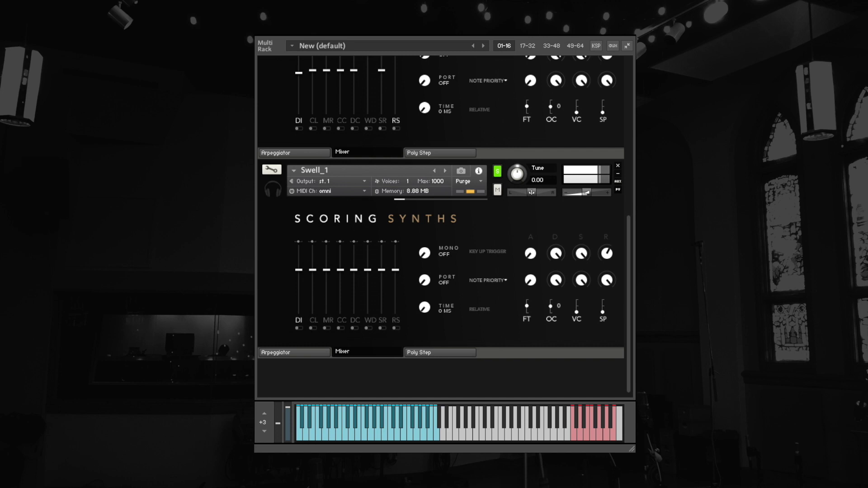
click(300, 322)
click(325, 322)
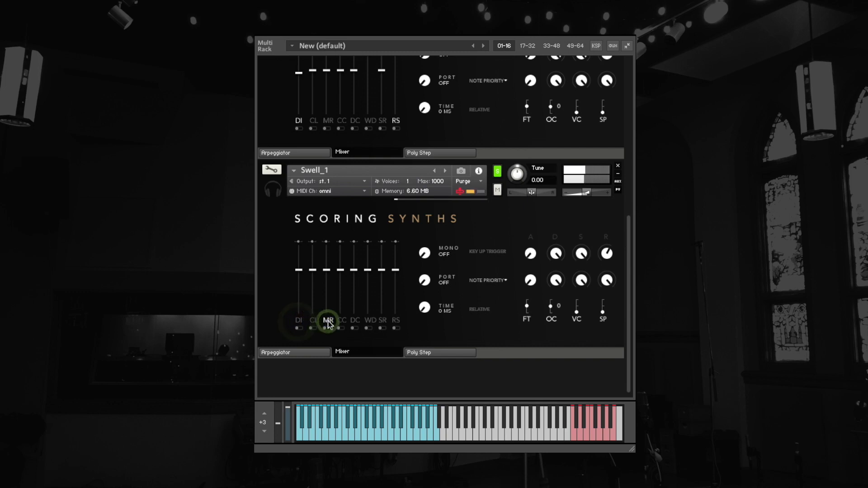
drag(327, 270, 327, 256)
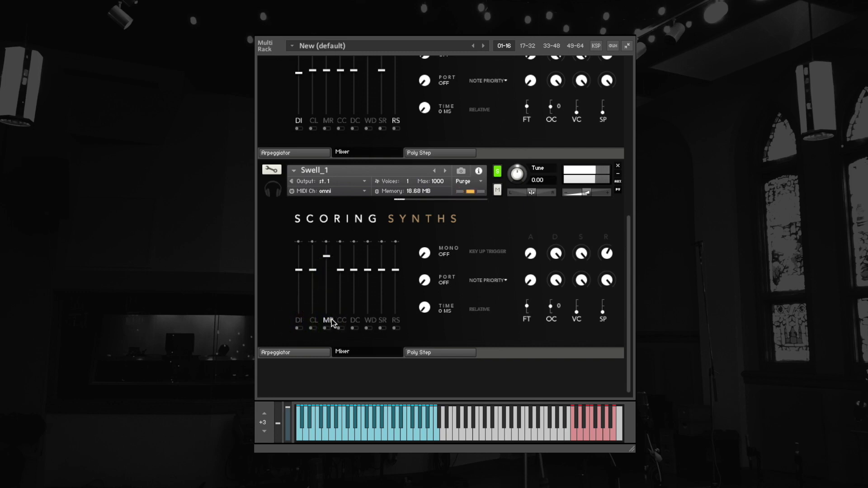
Step: Add Swell_1's WD channel with its fader raised level with MR, and switch on its RS channel
click(367, 319)
drag(368, 269, 369, 245)
click(395, 320)
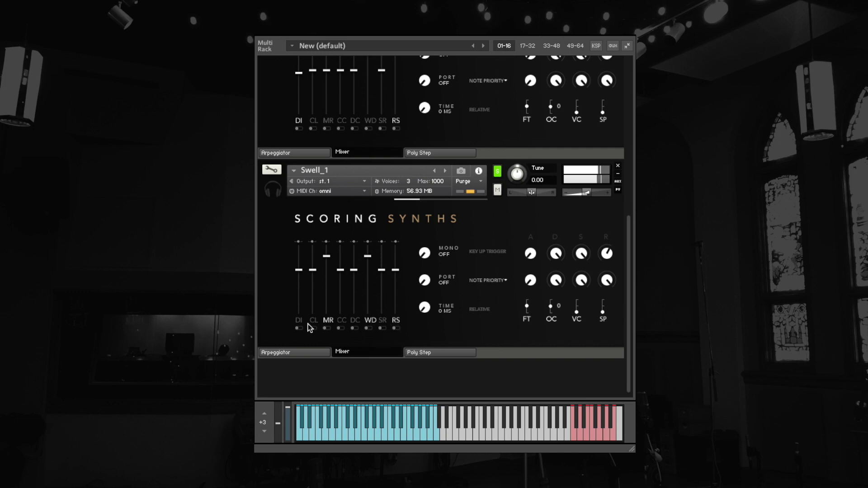
Step: Switch off Swell_1's MR channel and take the patch off solo
click(333, 320)
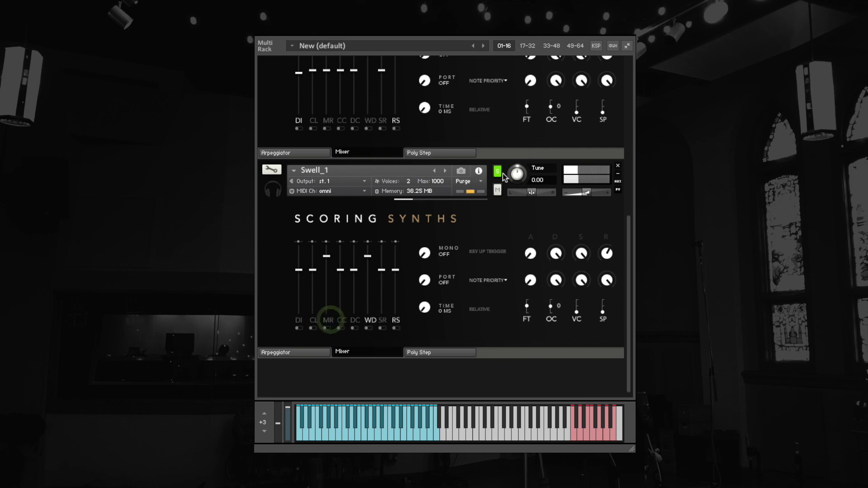
click(498, 171)
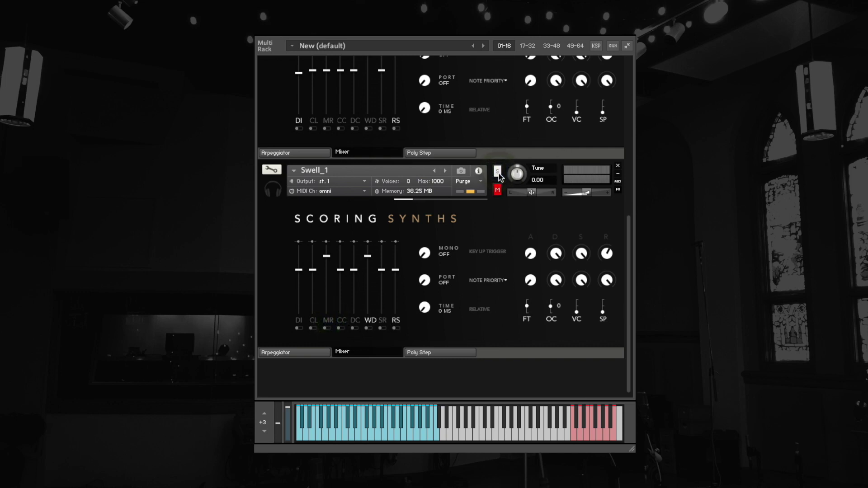
click(497, 190)
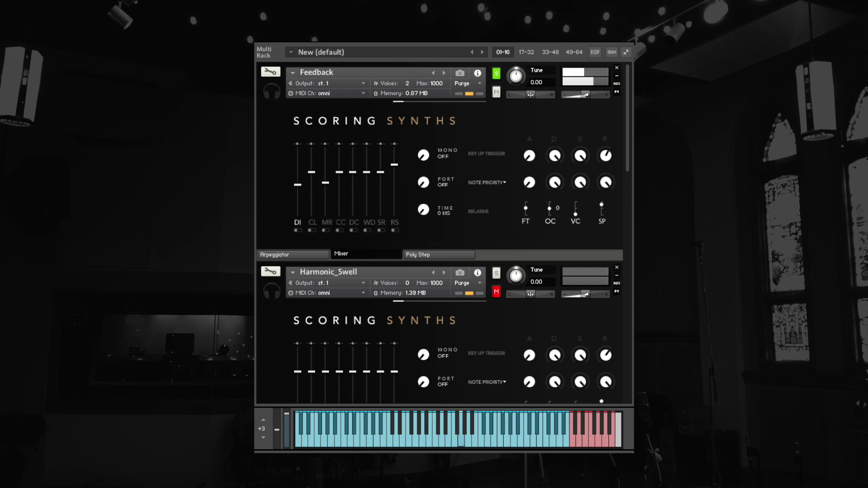
Step: Lower Feedback's SP slider and audition its MR and DC channels in place of DI, raising each one's fader
click(601, 208)
click(297, 223)
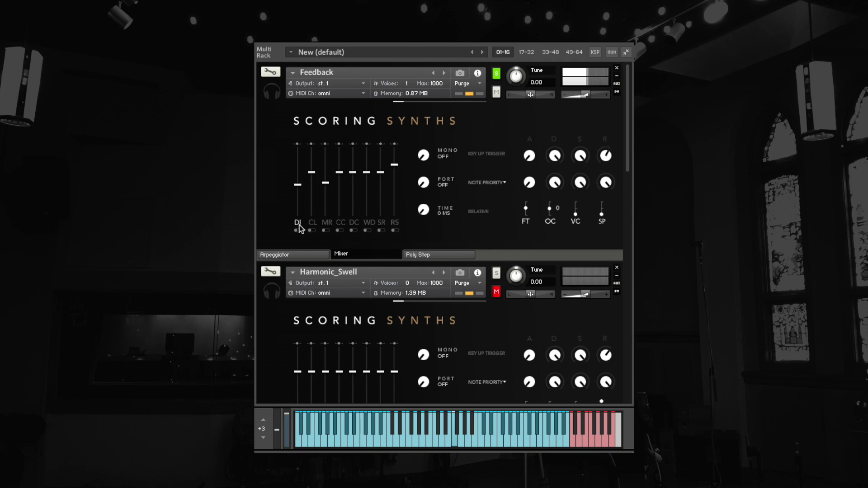
click(327, 223)
drag(326, 182, 327, 167)
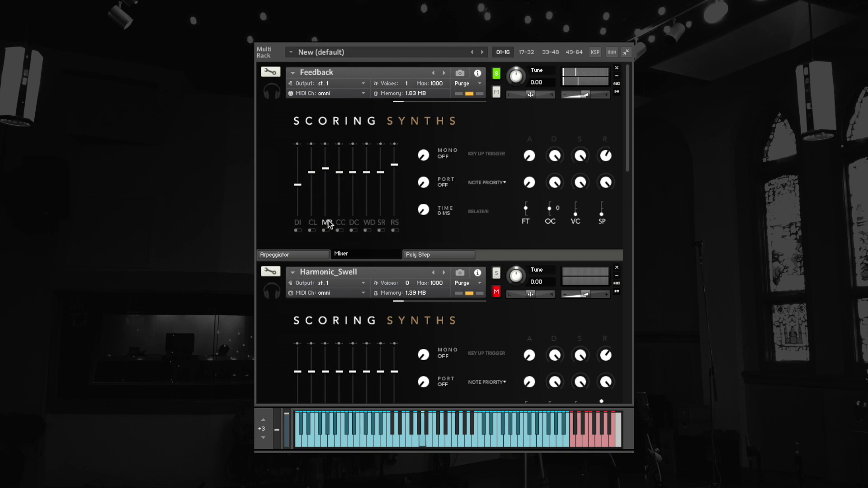
click(355, 223)
drag(354, 176, 356, 165)
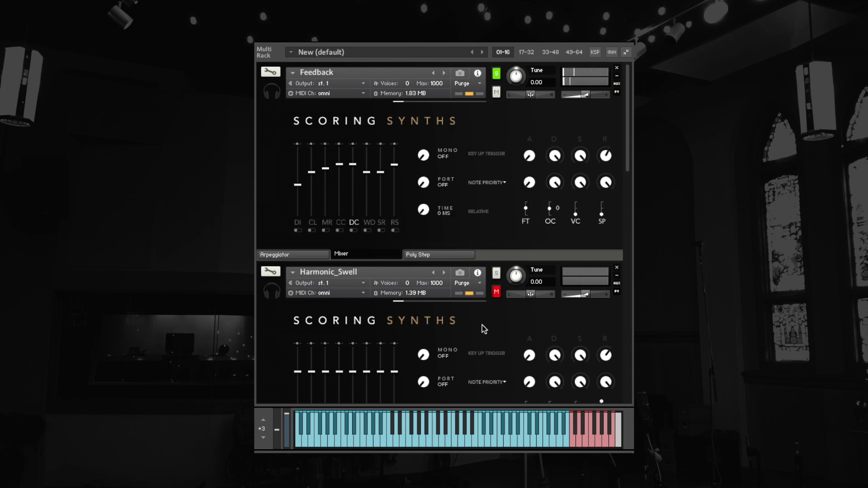
Step: Solo Harmonic_Swell, switch off its DI channel, and switch on MR and WD with their faders raised to about the same level
click(496, 274)
scroll(488, 317, down, 4)
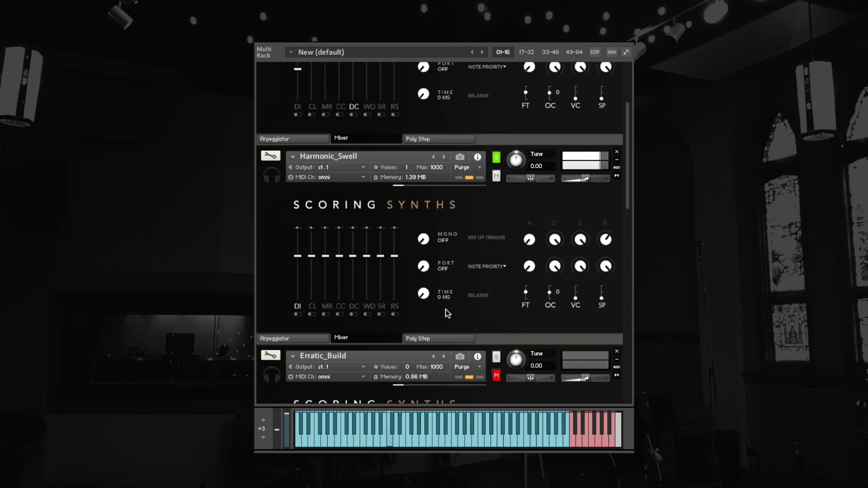
click(297, 307)
click(328, 307)
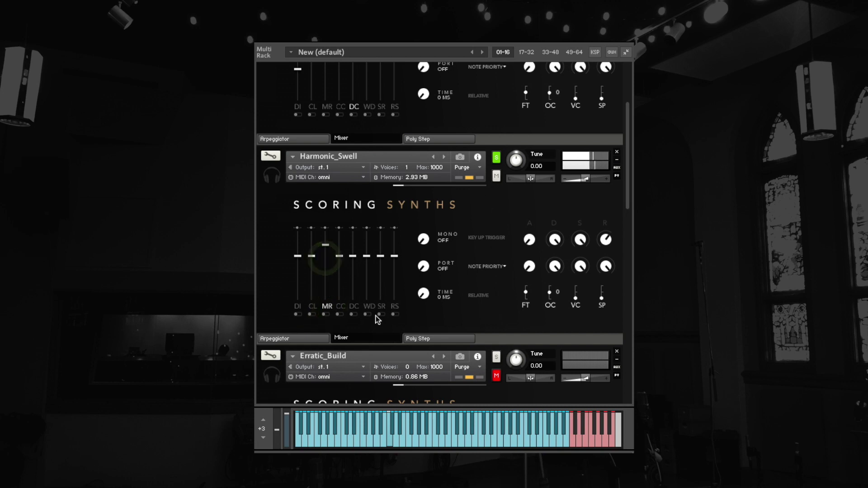
click(369, 306)
drag(368, 249, 370, 239)
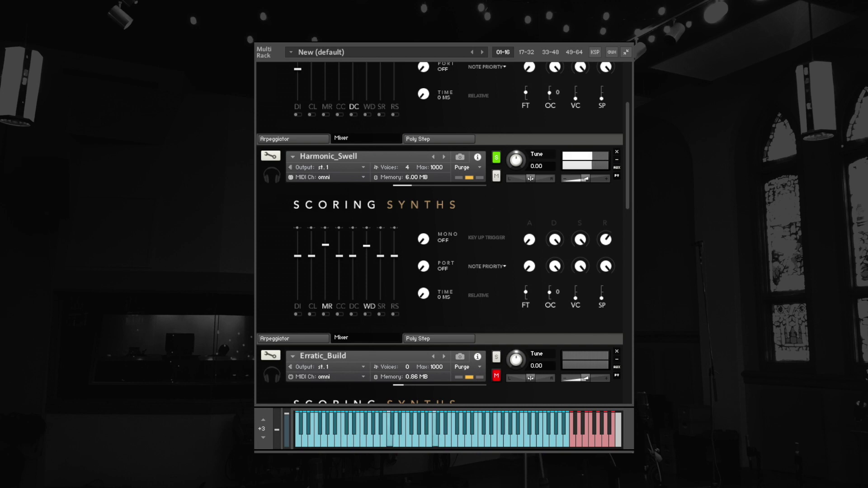
Step: Replace Harmonic_Swell's MR and WD channels with RS and raise the RS fader
click(327, 306)
click(369, 306)
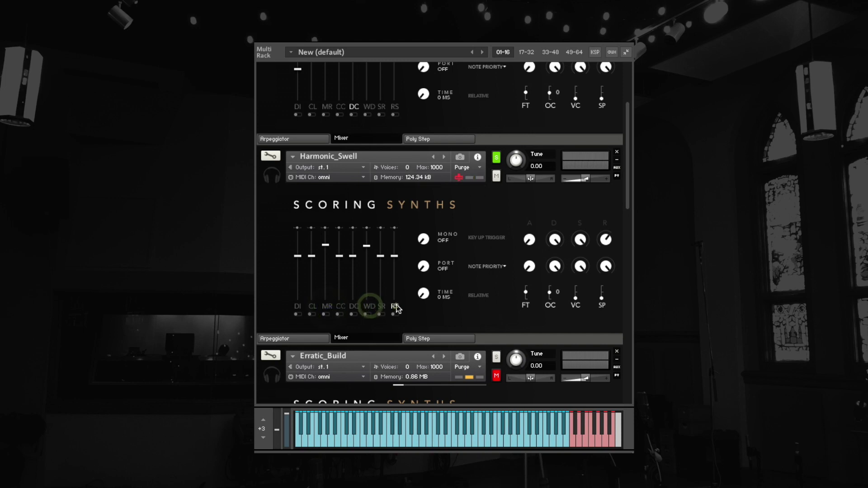
click(394, 306)
drag(399, 253, 393, 242)
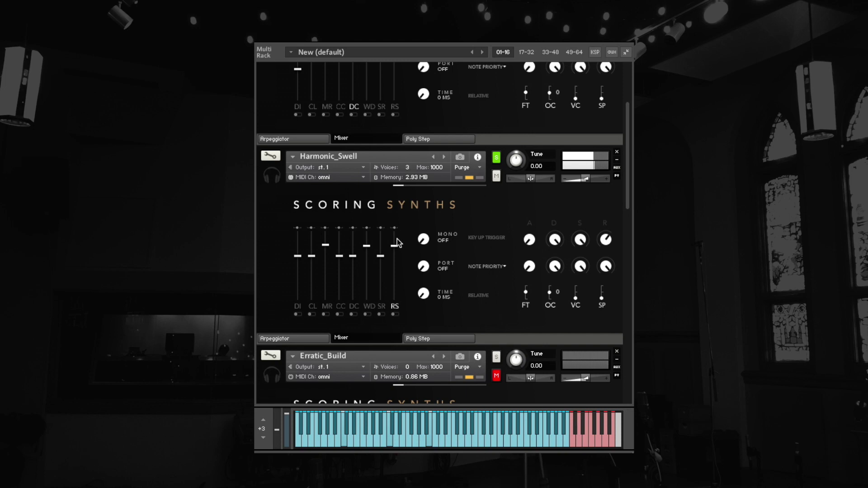
Step: Solo Erratic_Build, replace its DC channel with DI, and lower its SP slider to the minimum
scroll(429, 253, down, 2)
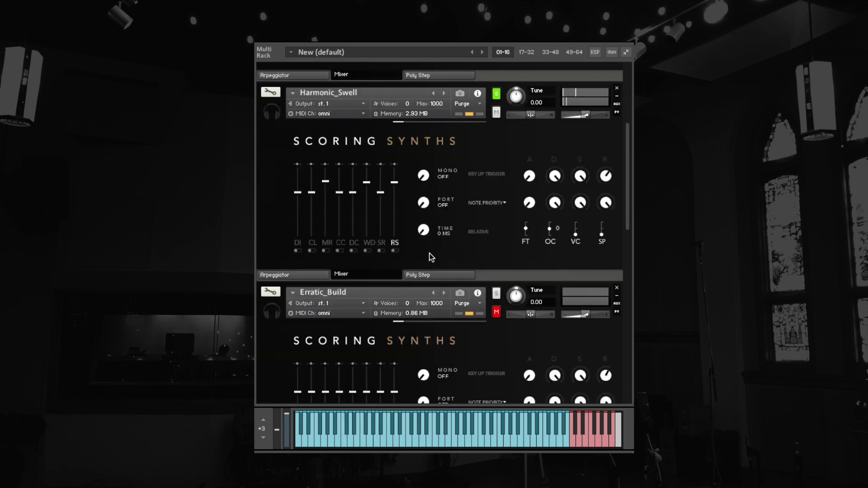
scroll(430, 253, down, 2)
click(496, 222)
scroll(470, 300, down, 4)
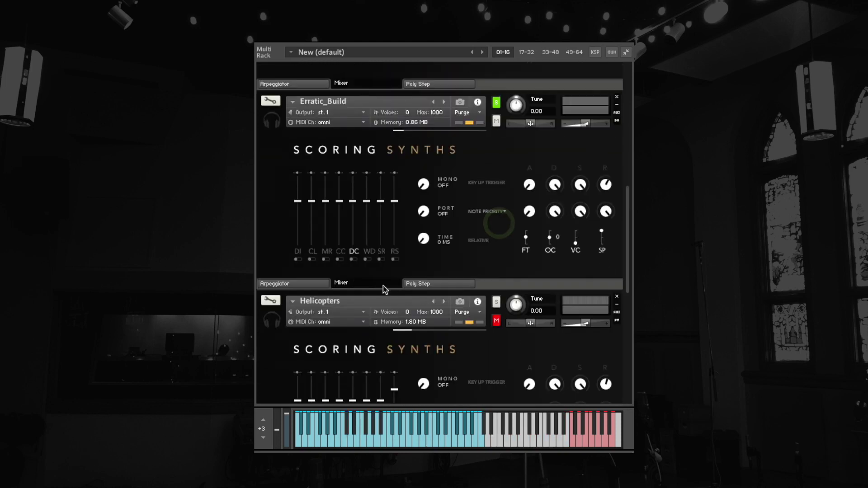
click(354, 256)
click(295, 253)
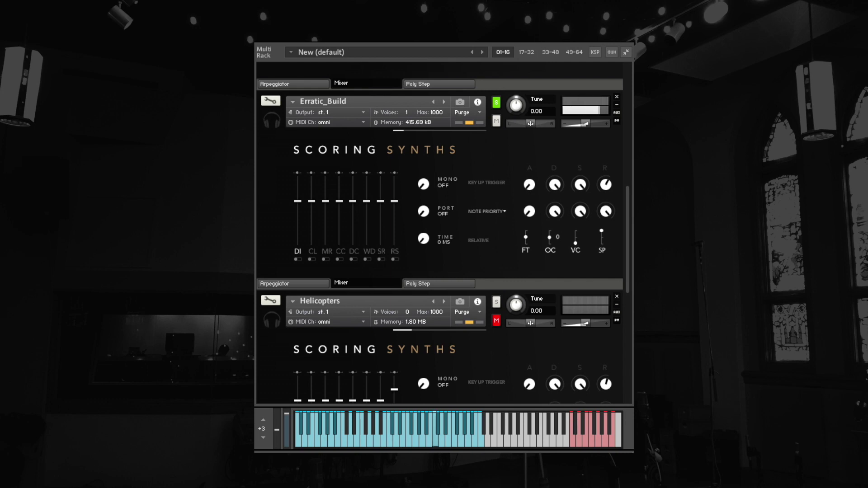
drag(601, 231, 602, 282)
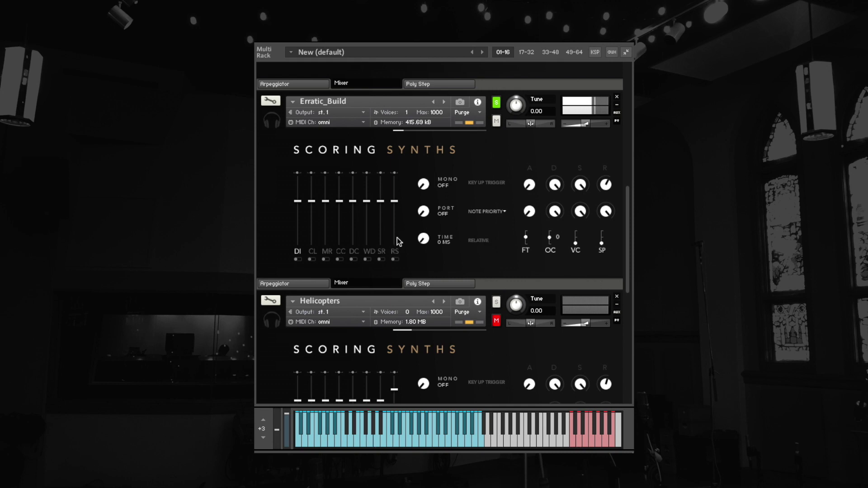
Step: Add Erratic_Build's MR channel beside DI with the DI fader lowered, and swap MR for DC with its fader raised slightly
click(300, 253)
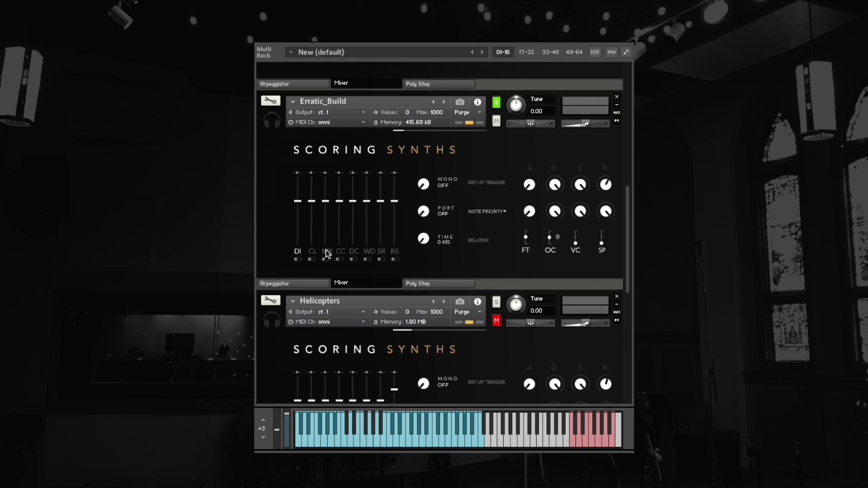
drag(326, 201, 298, 239)
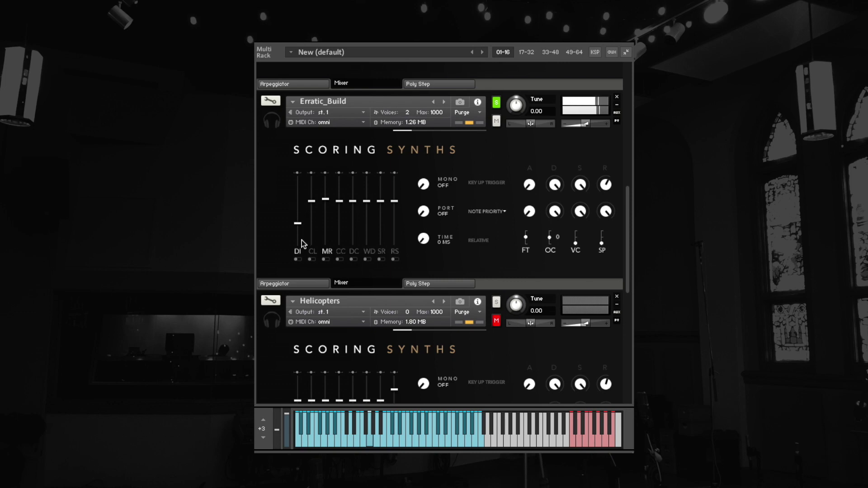
click(326, 250)
click(354, 251)
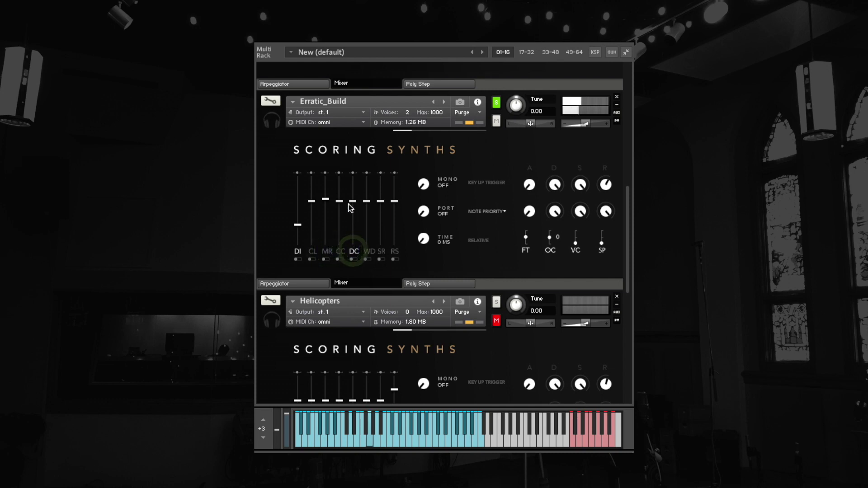
drag(354, 204, 355, 195)
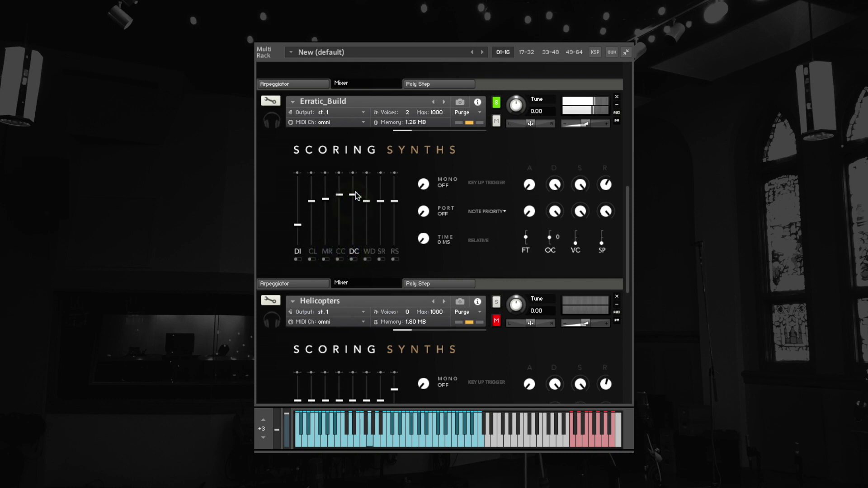
Step: Switch off Erratic_Build's DC channel and try WD beside DI before swapping WD for RS
click(353, 251)
click(354, 251)
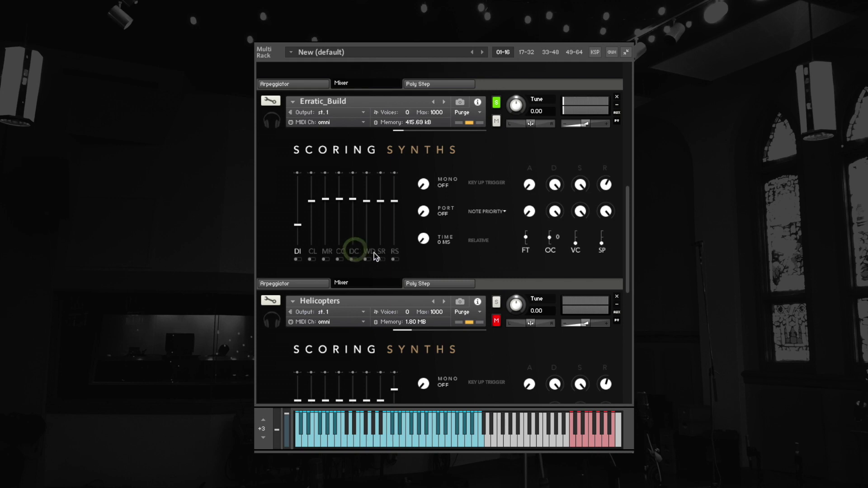
click(369, 252)
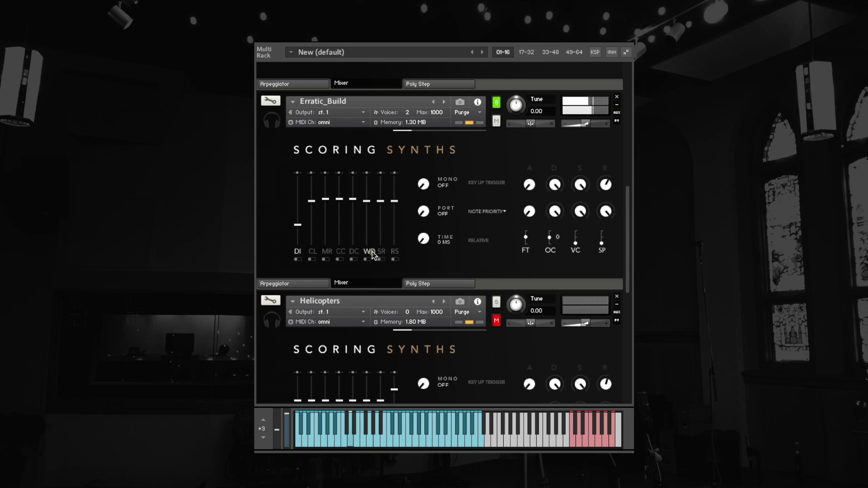
click(394, 252)
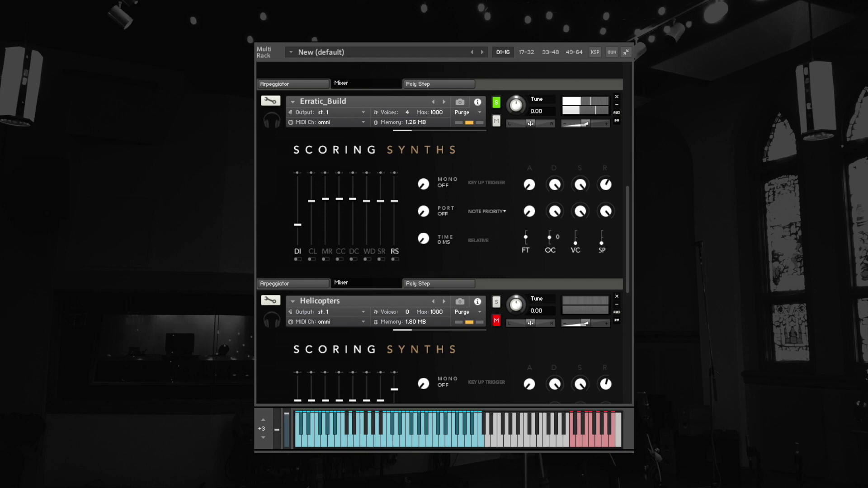
Step: Solo Helicopters in place of Erratic_Build and switch off its RS channel, leaving only DI on
click(496, 103)
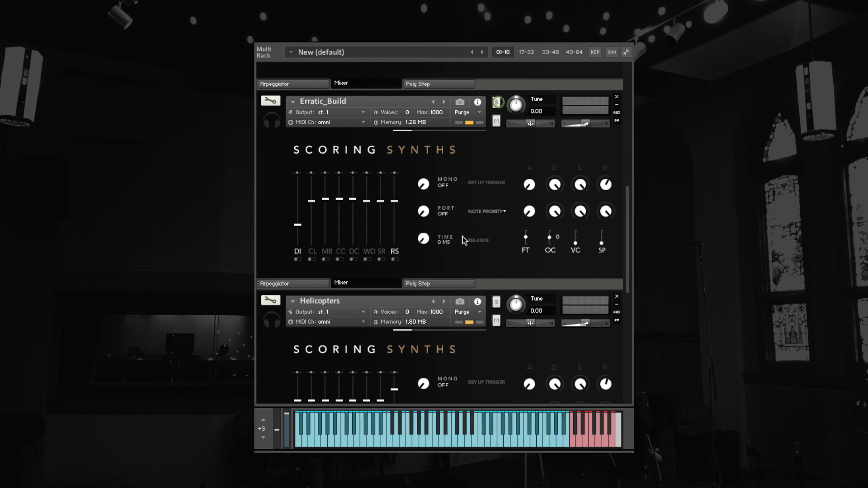
click(496, 302)
scroll(461, 354, down, 3)
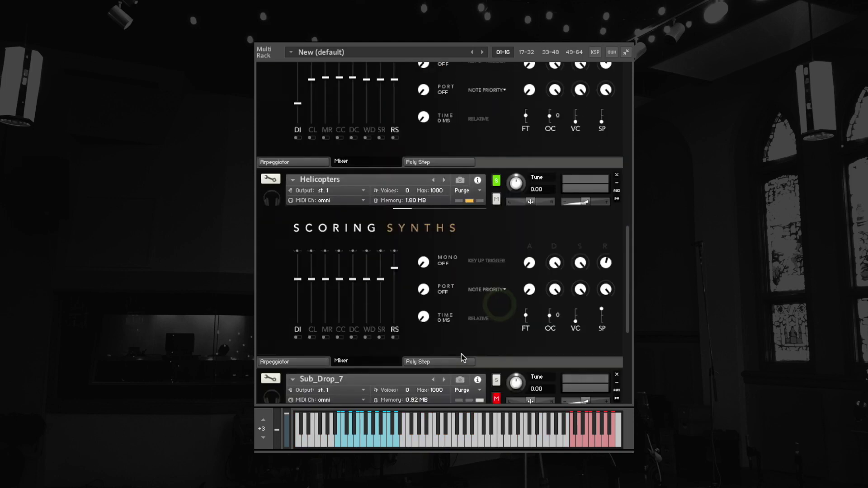
click(395, 330)
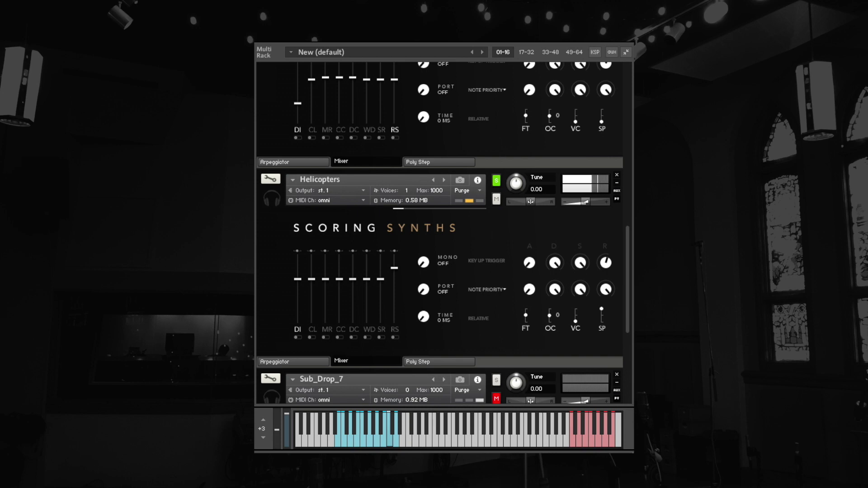
Step: Replace Helicopters' DI channel with MR, raise the MR fader, and switch on RS alongside it
click(297, 333)
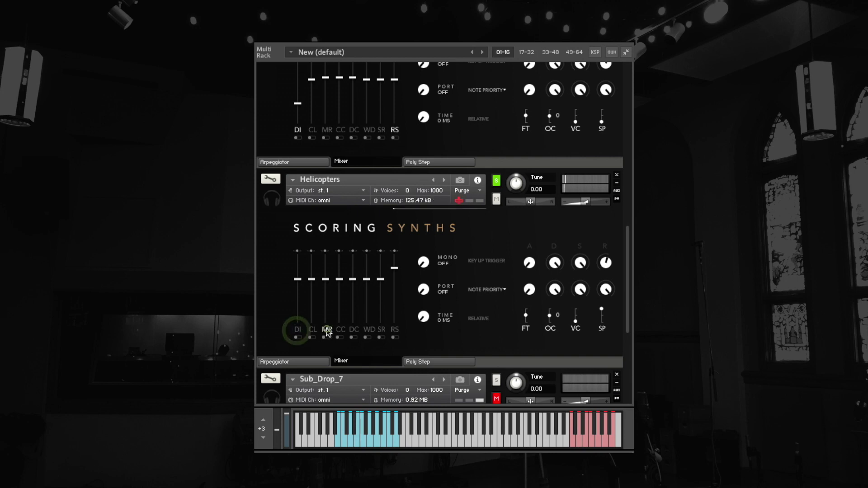
click(327, 329)
drag(326, 279, 327, 258)
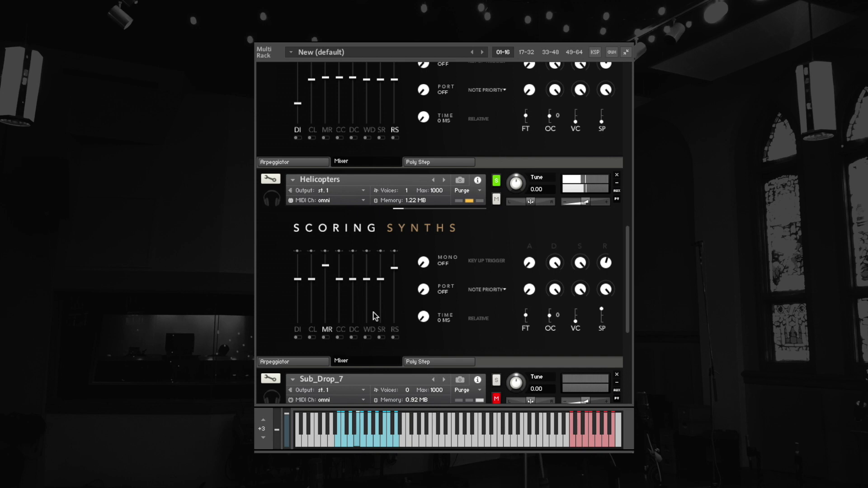
click(394, 329)
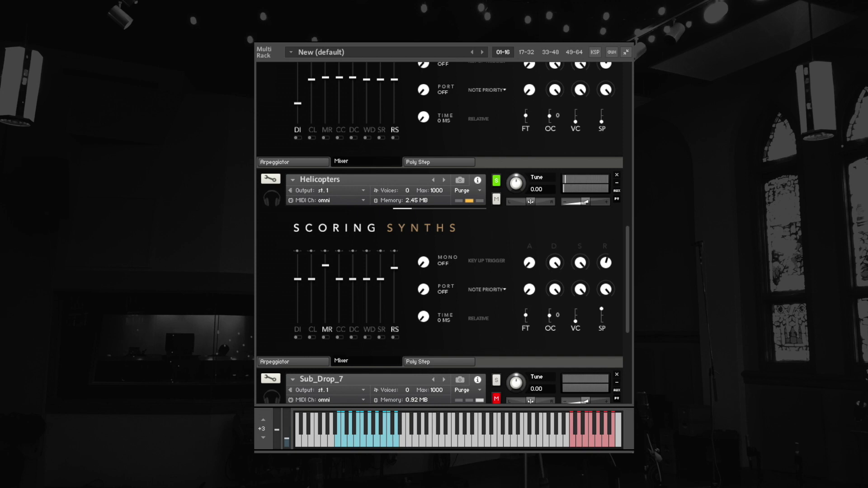
Step: Solo Sub_Drop_7 and switch off its WD and RS channels, leaving only DI on
scroll(457, 258, down, 3)
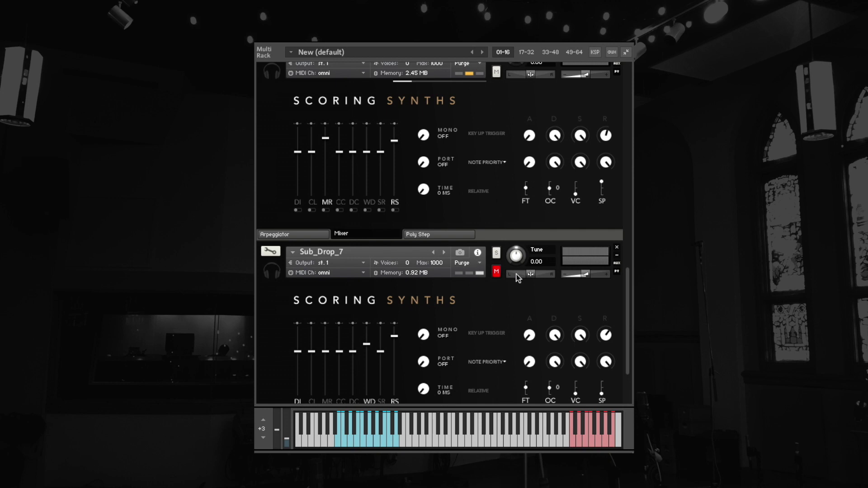
click(497, 254)
scroll(406, 298, down, 2)
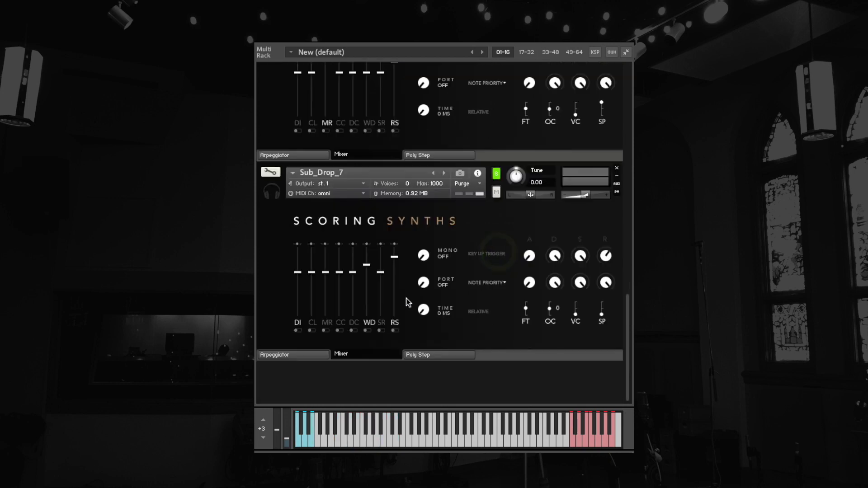
click(368, 323)
click(394, 323)
Step: Replace Sub_Drop_7's DI channel with WD and raise the WD fader slightly
click(298, 322)
click(367, 323)
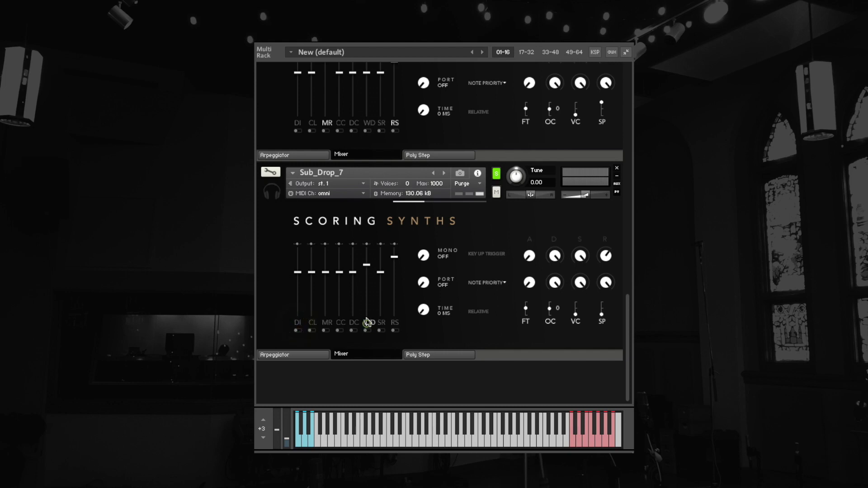
drag(367, 265, 368, 259)
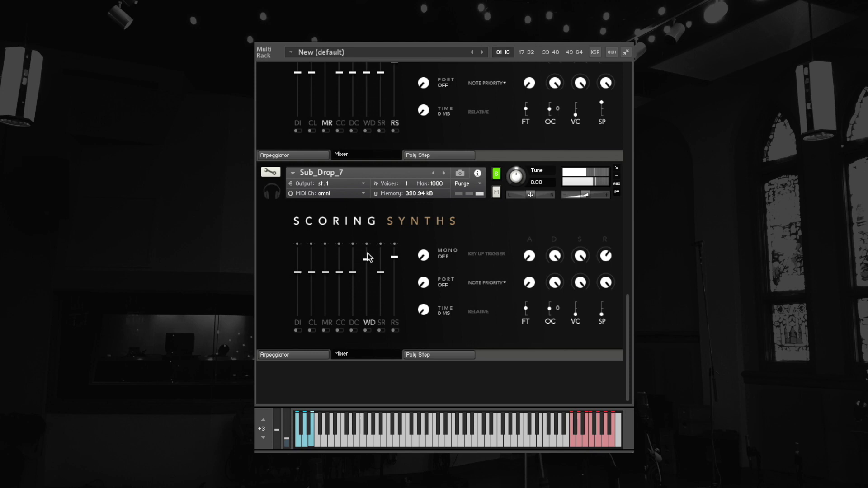
Step: Replace Sub_Drop_7's WD channel with RS and add MR with its fader raised slightly
click(372, 323)
click(371, 323)
click(394, 324)
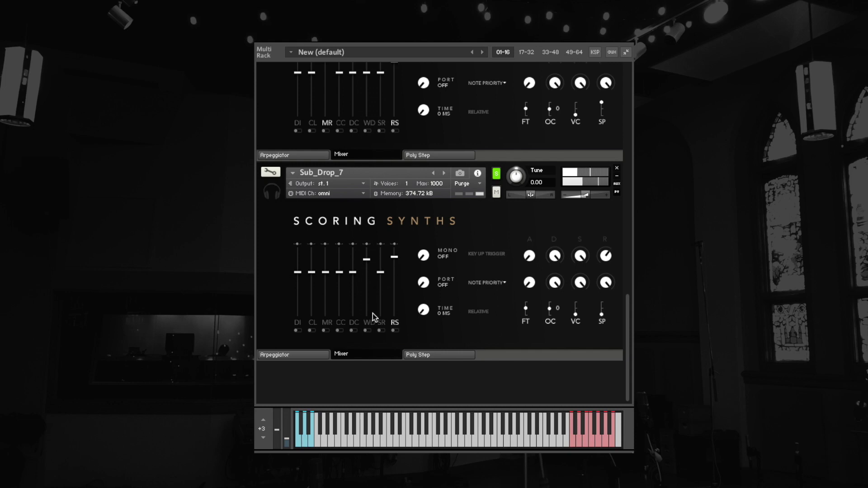
click(328, 323)
drag(326, 272, 326, 268)
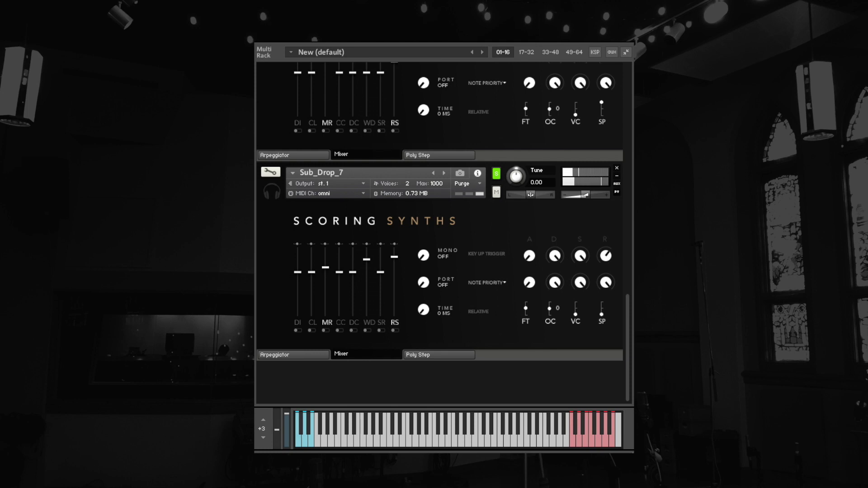
Step: Switch off Sub_Drop_7's RS and MR channels so that no mixer channel is on
click(395, 323)
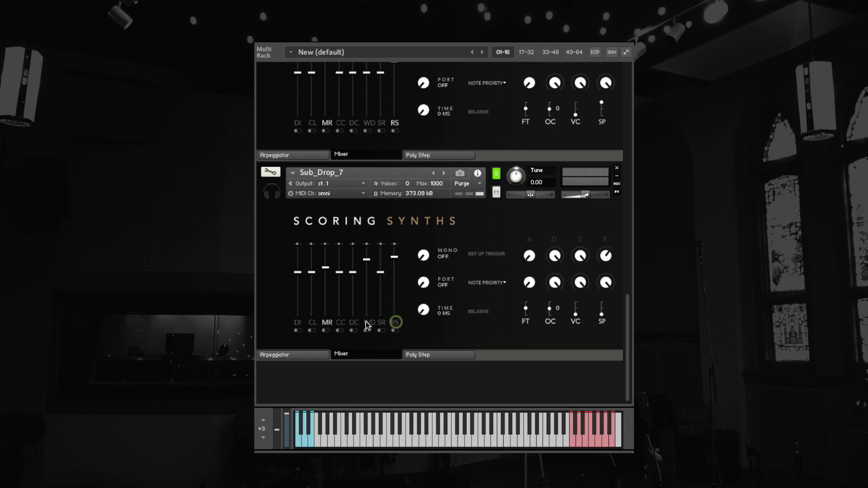
click(328, 322)
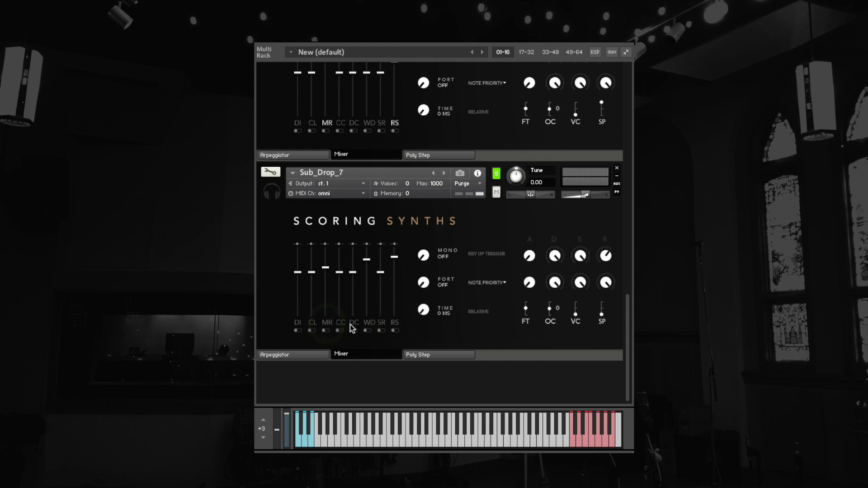